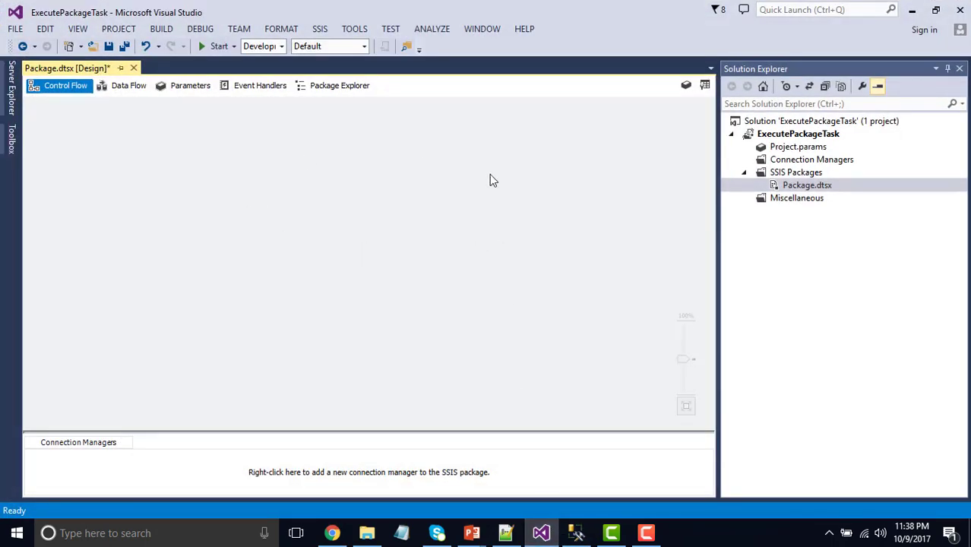
Add an Execute SQL Task to the control flow and rename it "Create MyData table"
left_click_drag(194, 138, 513, 372)
left_click(685, 85)
left_click_drag(76, 120, 238, 167)
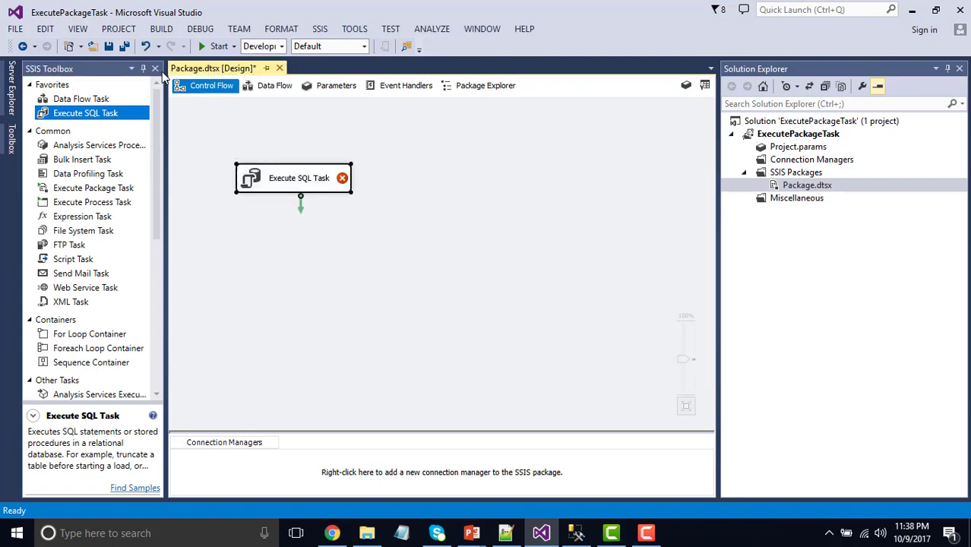
right_click(187, 183)
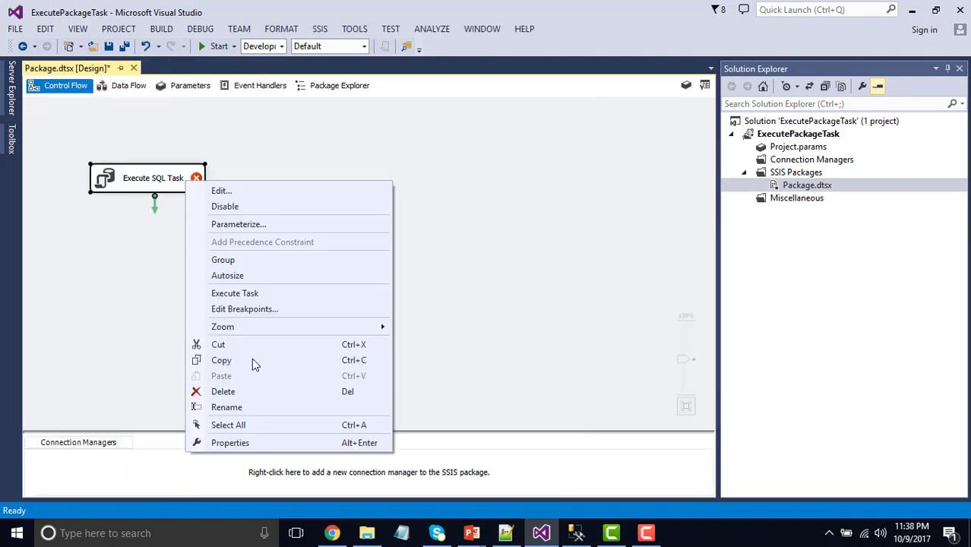
left_click(251, 410)
type("Creat")
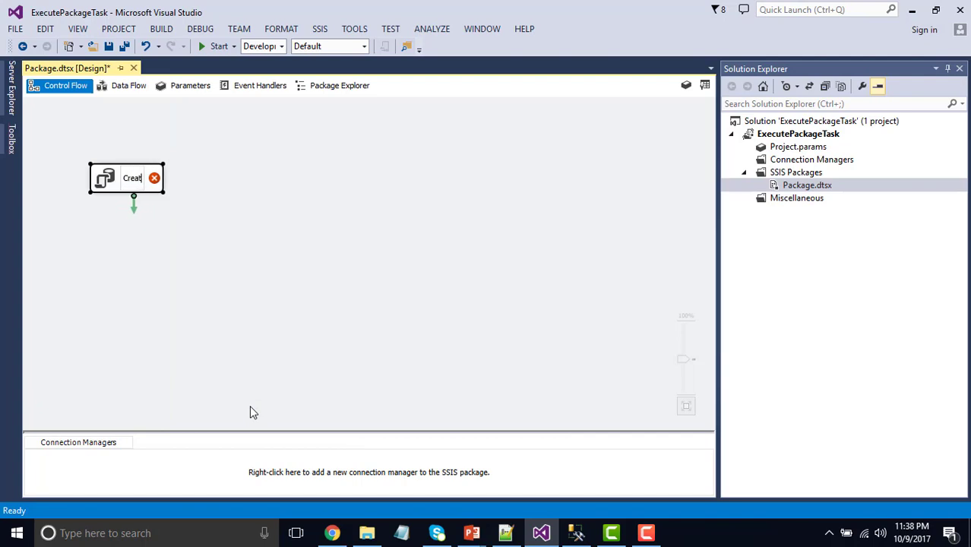
type("e MyData table")
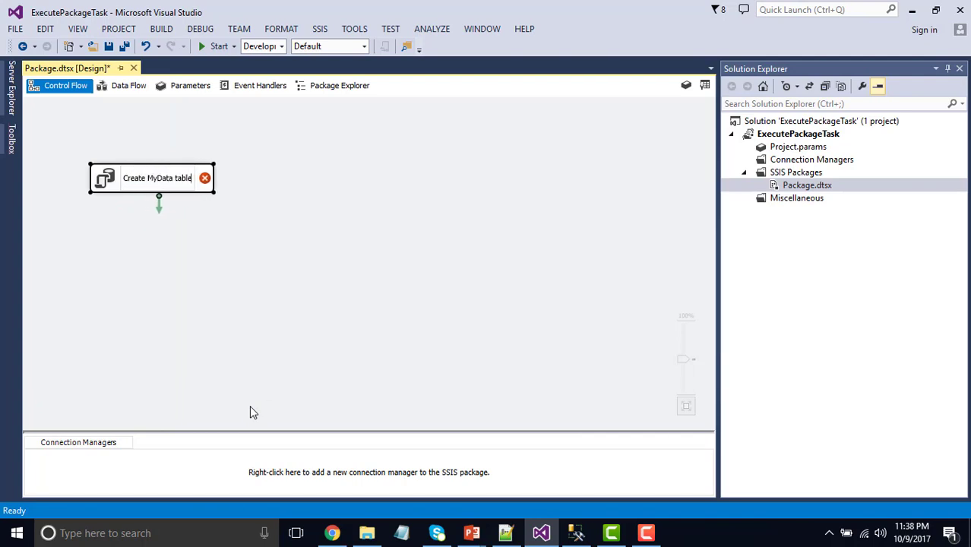
key("Return")
Edit the Create MyData table task and start a new OLE DB connection with the server name (local)
right_click(199, 176)
left_click(226, 192)
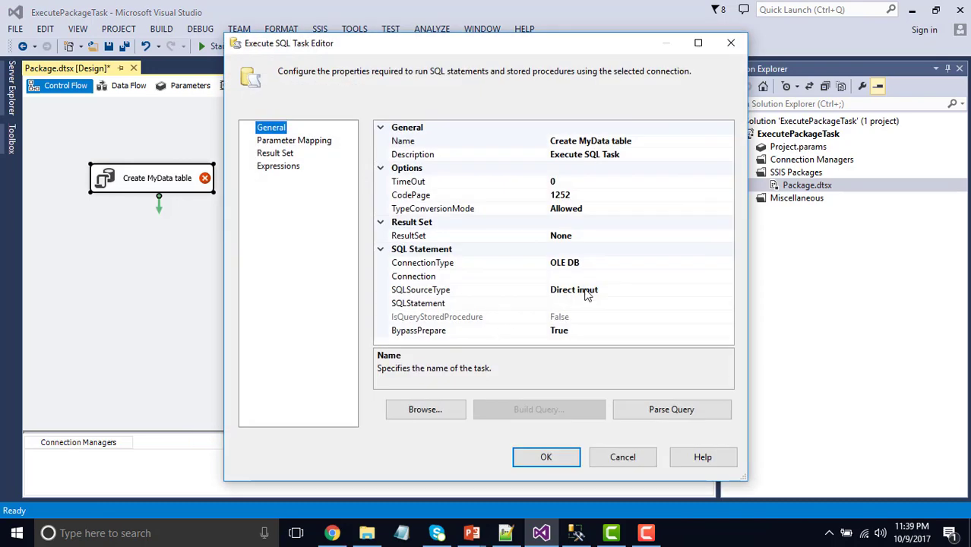
left_click(653, 277)
left_click(727, 277)
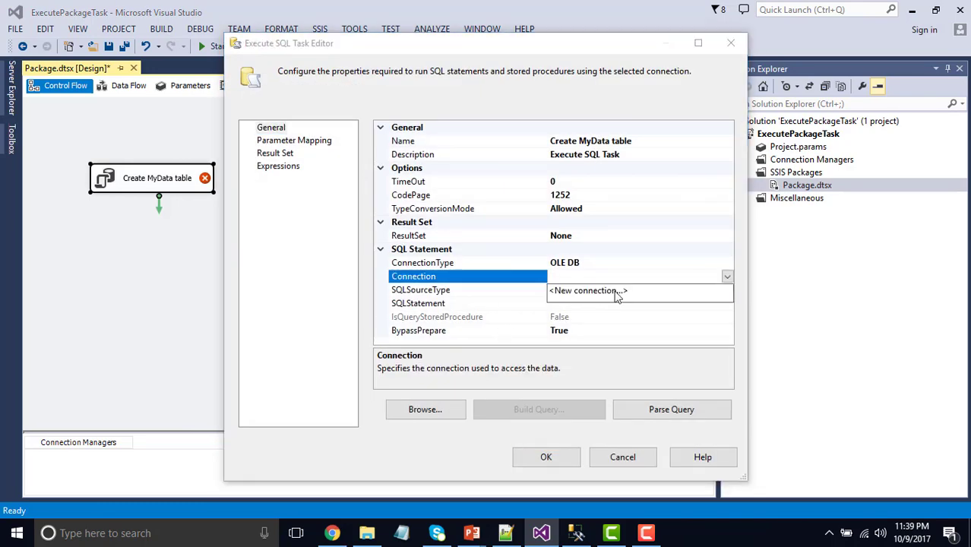
left_click(615, 293)
left_click(562, 397)
left_click(477, 129)
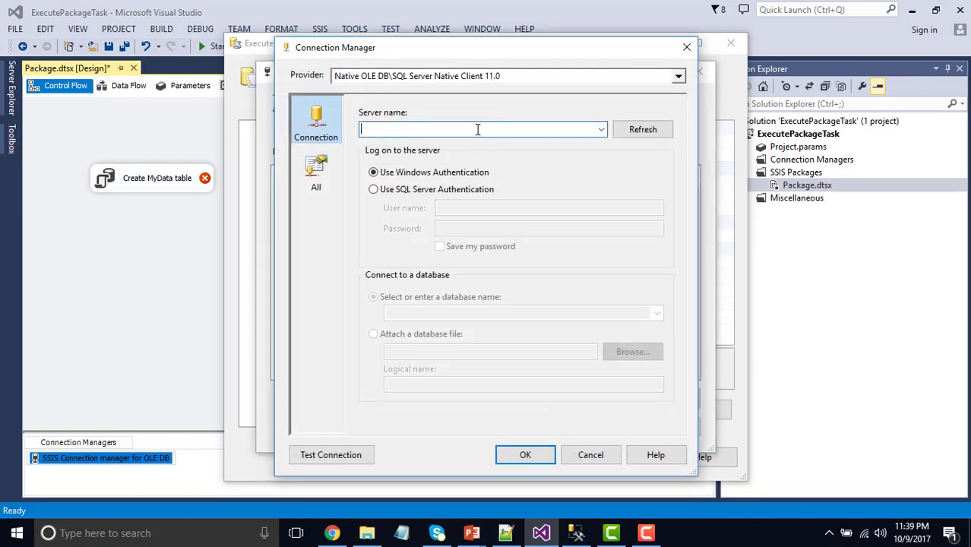
type("(local")
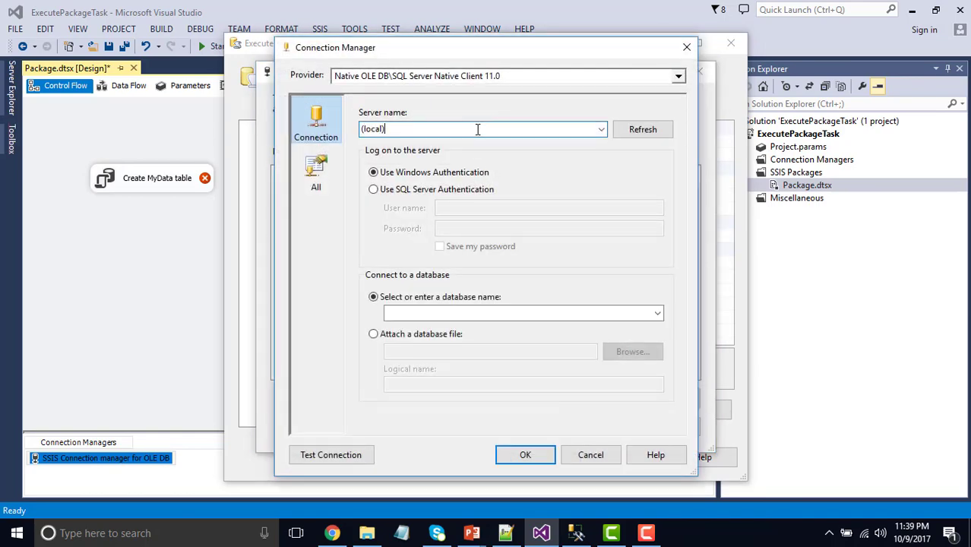
Choose the Testing database for the new connection, test it, and assign the connection to the task
left_click(445, 317)
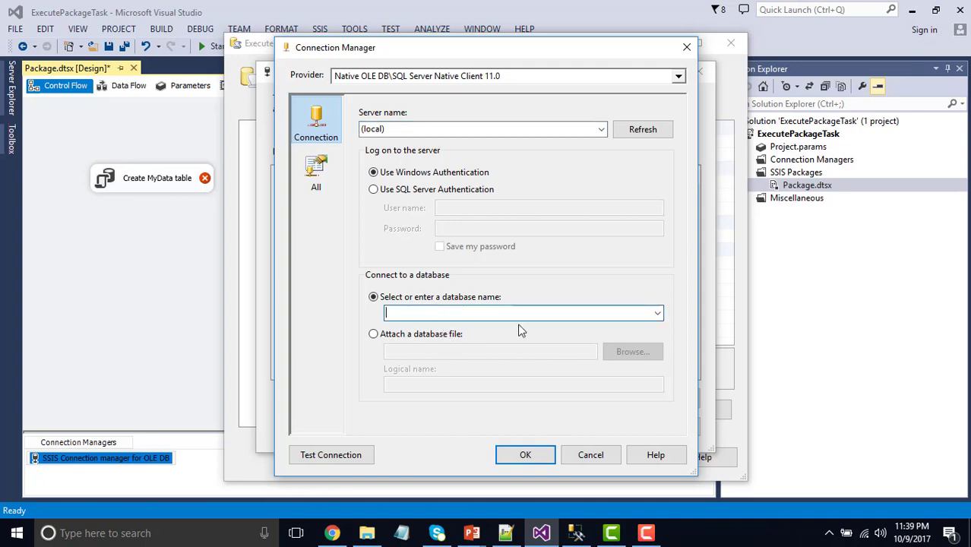
left_click(657, 313)
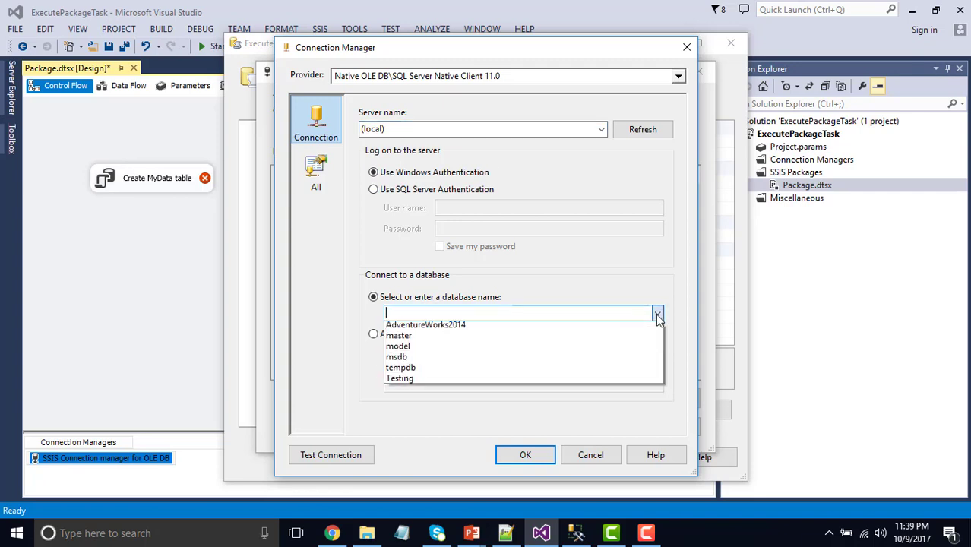
left_click(455, 382)
left_click(336, 460)
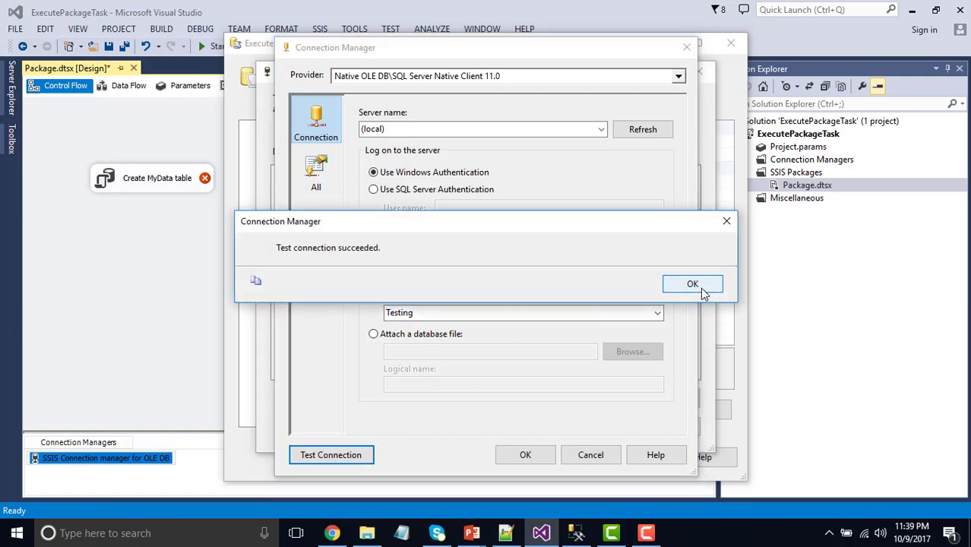
left_click(692, 286)
left_click(524, 456)
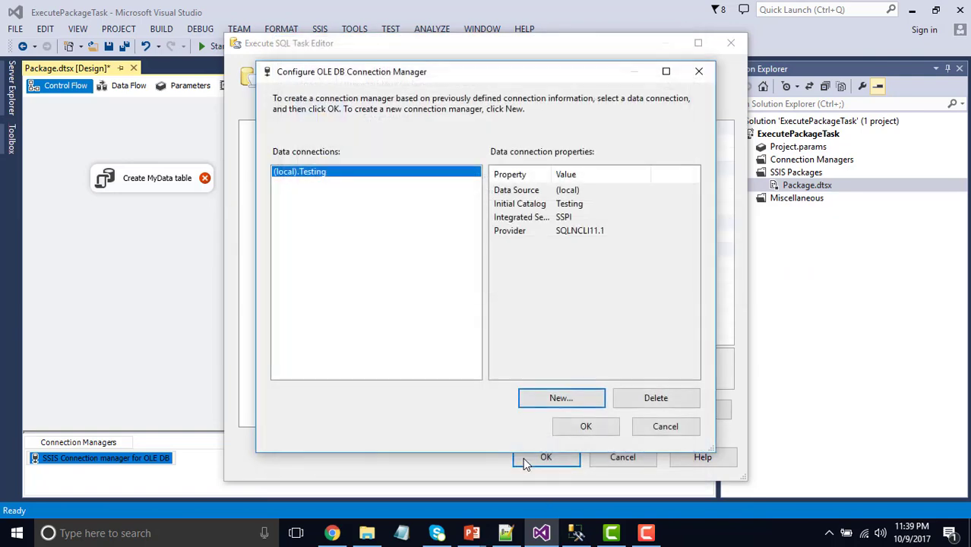
left_click(575, 425)
In SQL Server Management Studio, select the MyData drop-and-create script and run it against the Testing database
left_click(427, 305)
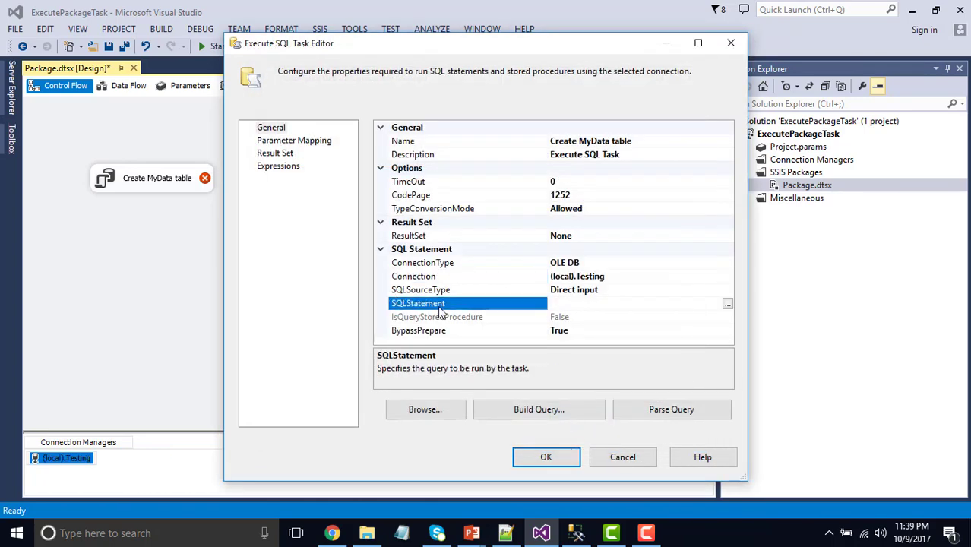
left_click(576, 532)
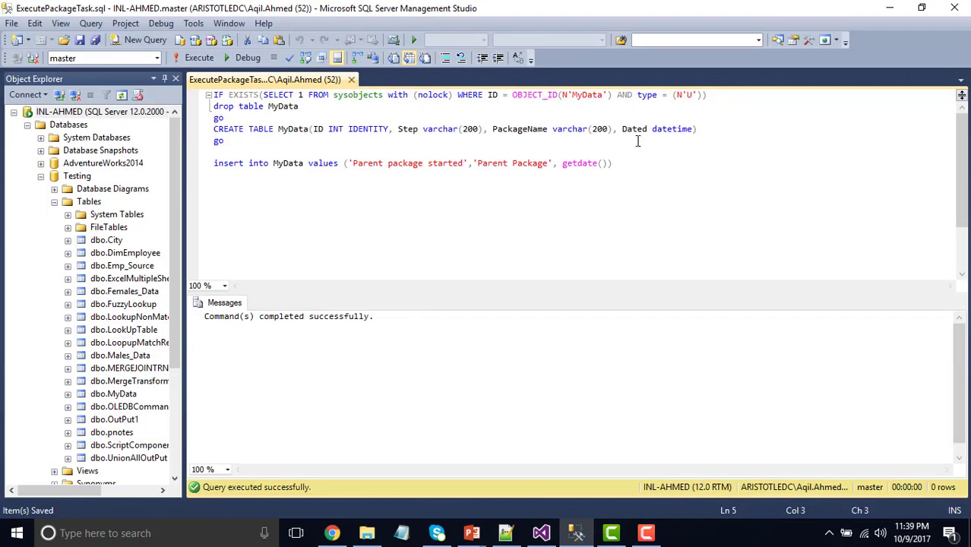
left_click_drag(697, 129, 211, 94)
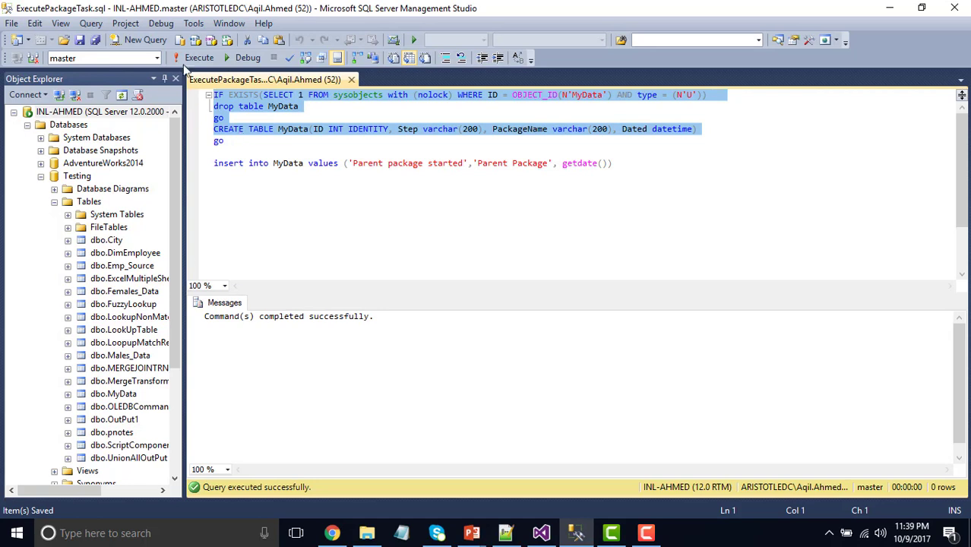
left_click(157, 58)
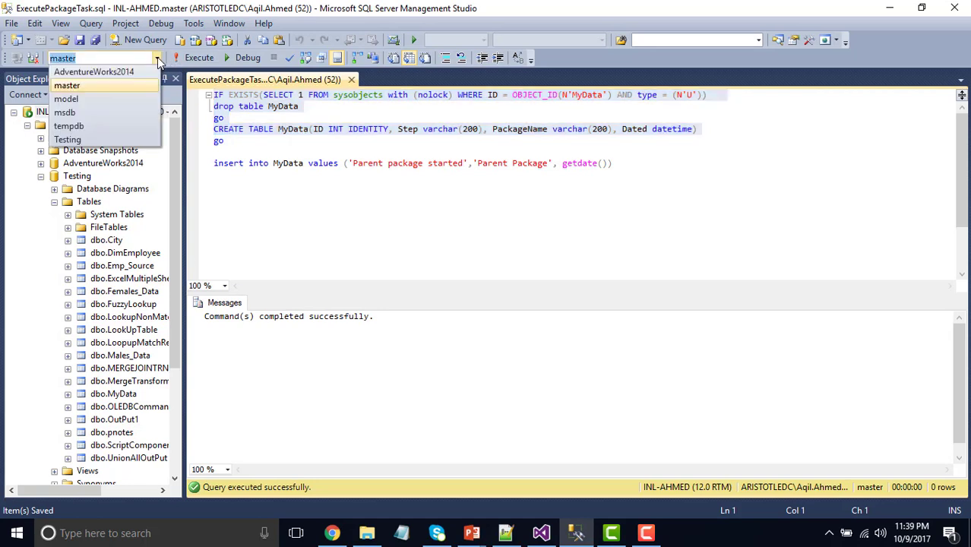
left_click(109, 136)
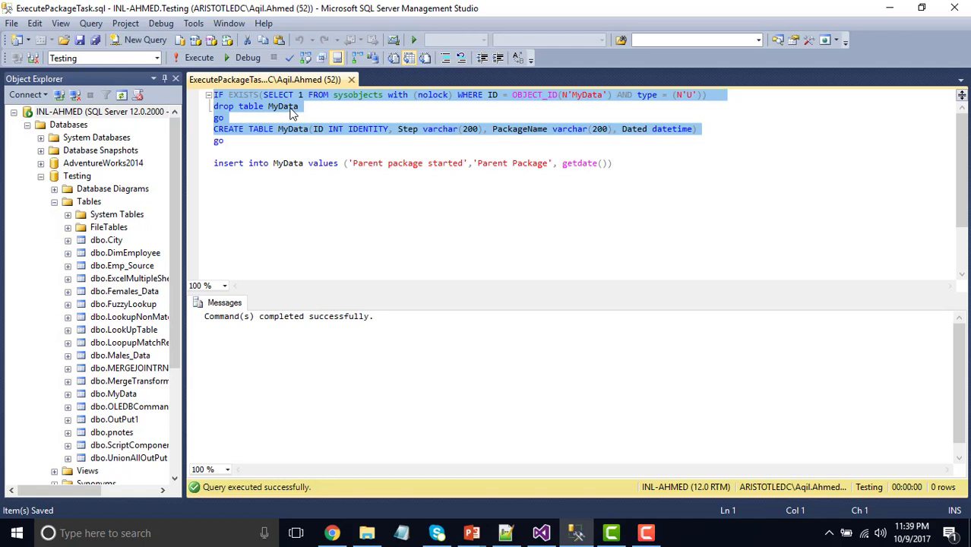
left_click(195, 58)
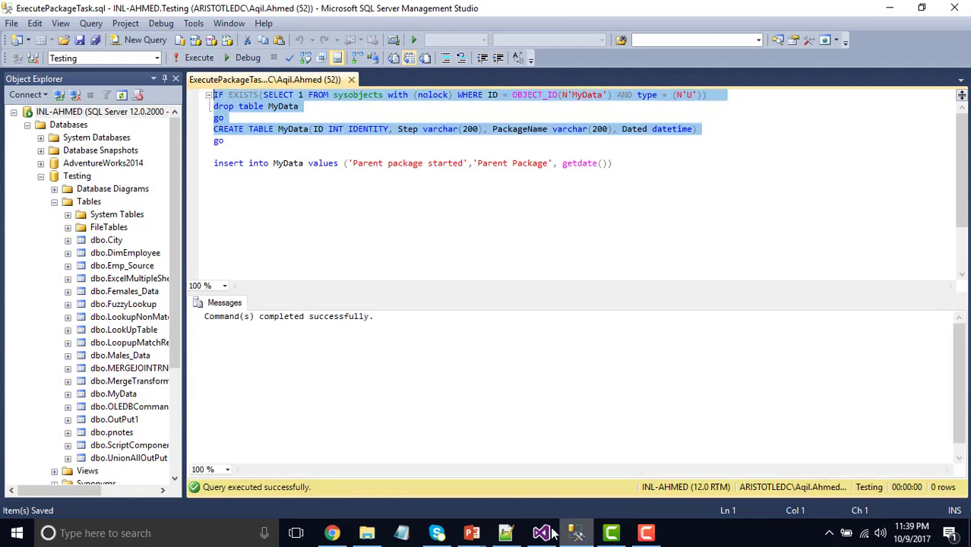
Back in Visual Studio, paste the MyData drop-and-create script as the task's SQL statement and save the task
left_click(552, 533)
left_click(726, 307)
key("ctrl+v")
left_click(493, 364)
left_click(546, 456)
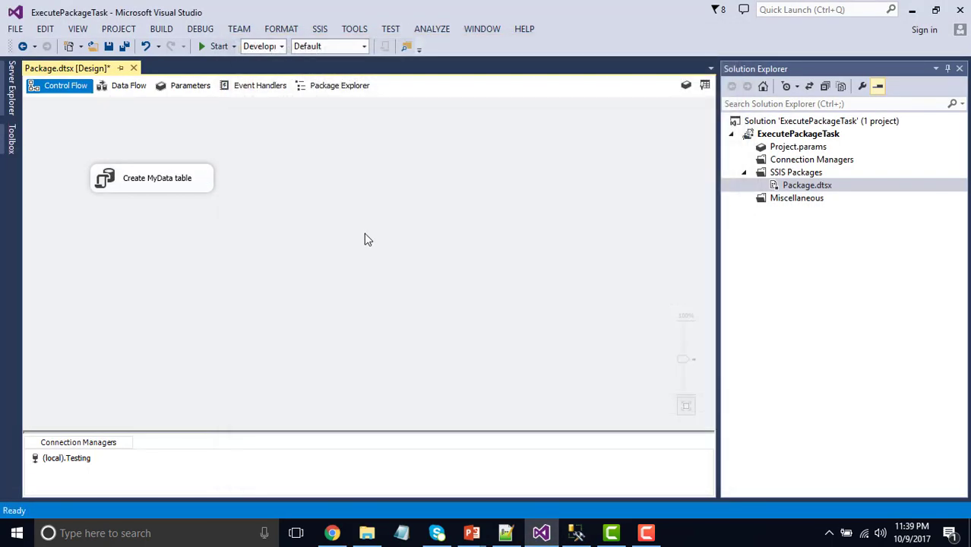
Add a second Execute SQL Task beside Create MyData table and link the first task to it with a precedence constraint
left_click_drag(120, 128, 364, 281)
left_click_drag(445, 272, 445, 271)
left_click(686, 86)
mouse_move(406, 182)
left_mouse_down()
mouse_move(422, 187)
mouse_move(411, 187)
left_mouse_up()
left_click(337, 189)
left_click_drag(301, 212, 401, 188)
Rename the second Execute SQL Task as "Start Parent package"
left_click(440, 182)
right_click(431, 185)
key("Escape")
right_click(423, 184)
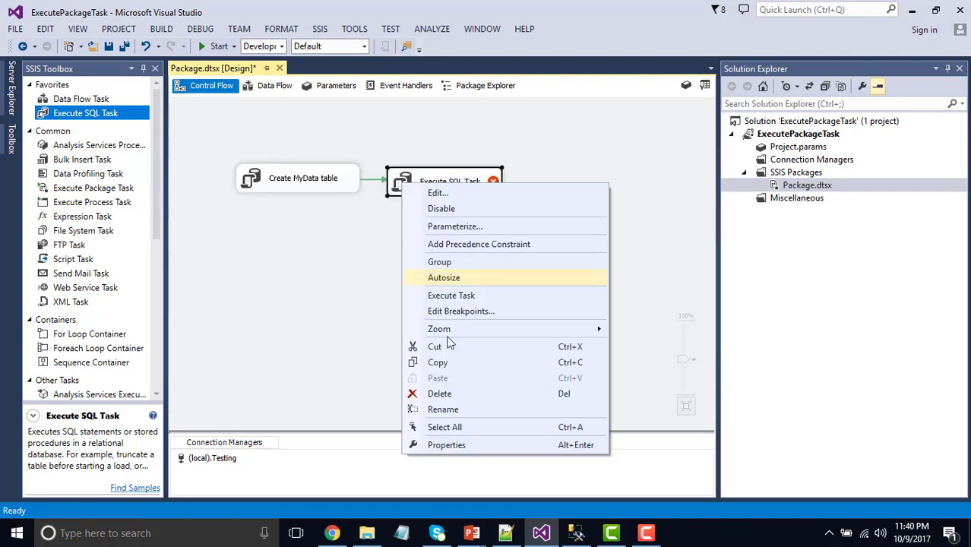
left_click(459, 407)
type("sa")
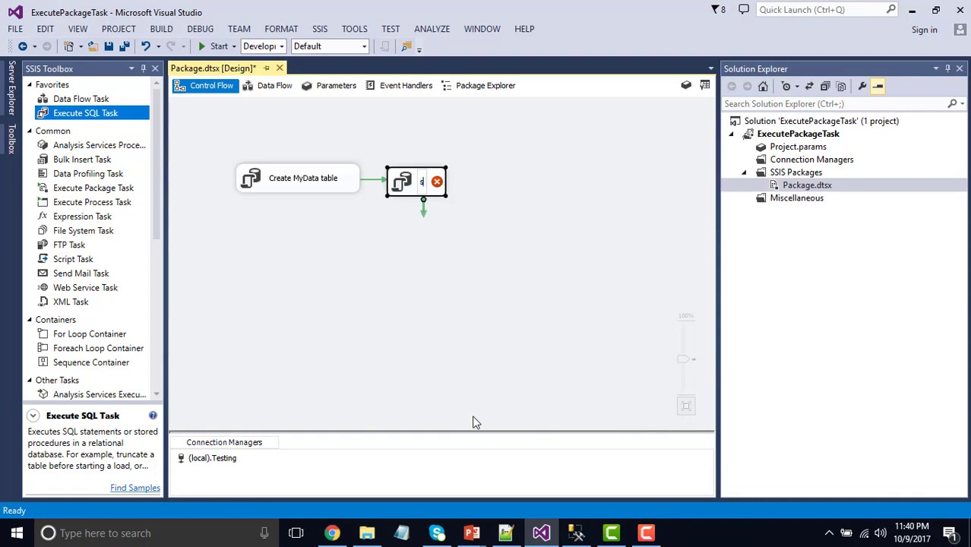
key("BackSpace")
key("BackSpace")
type("Sta")
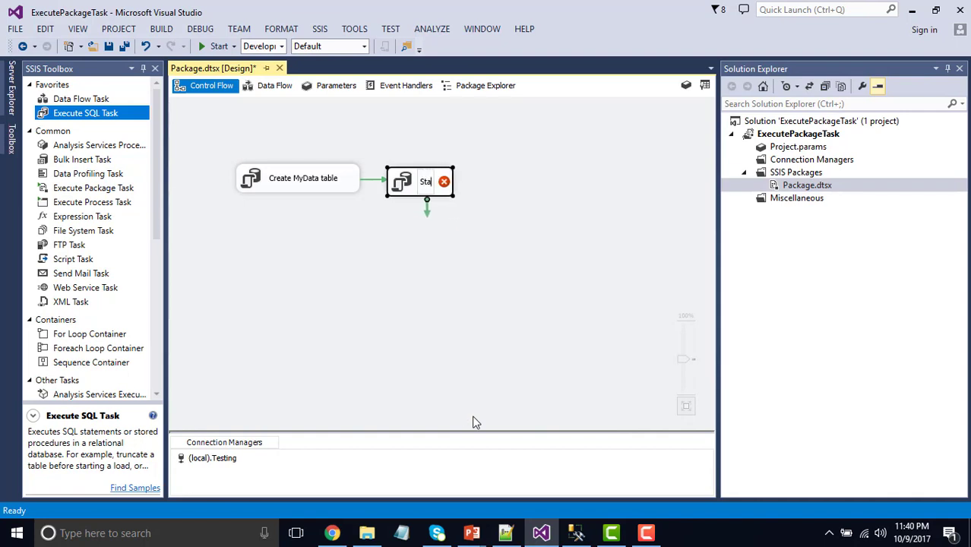
type("rt Paren")
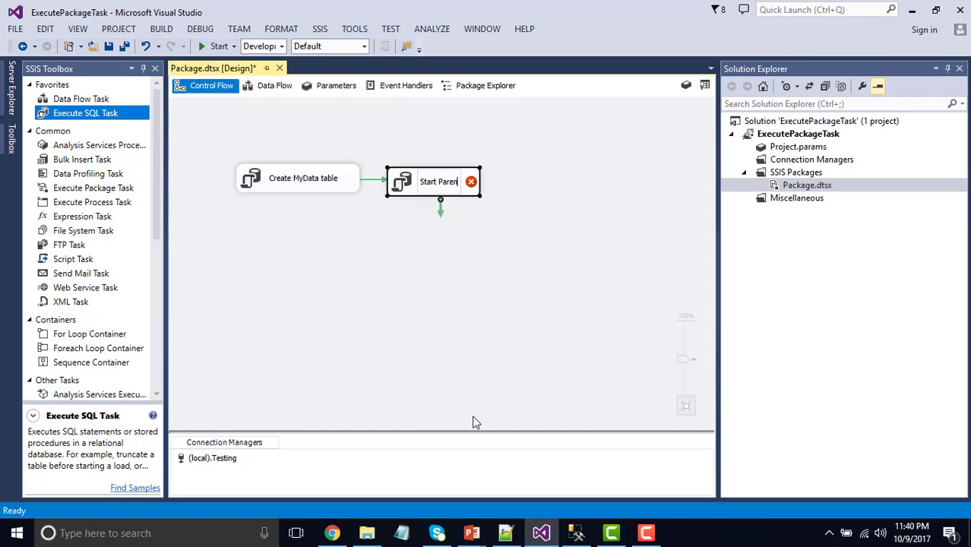
type("t package")
left_click(468, 353)
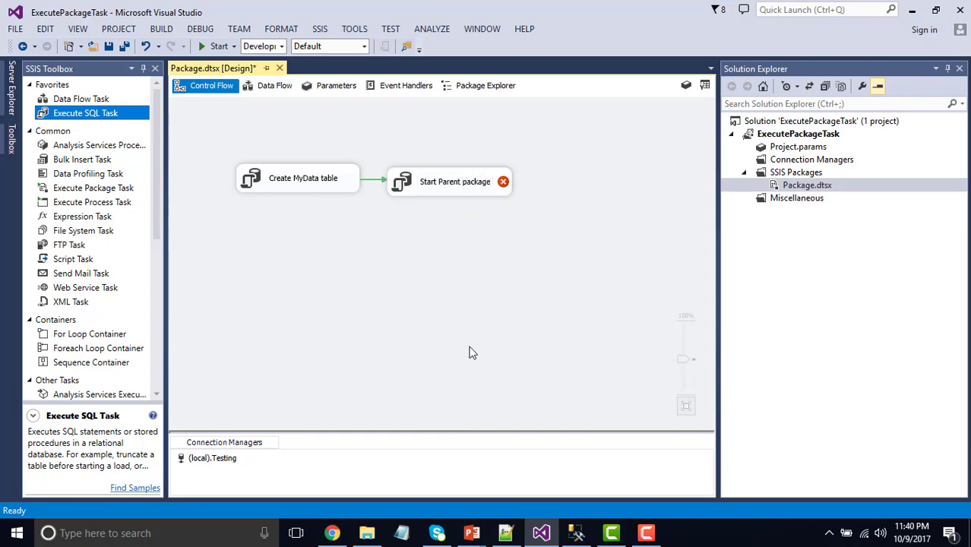
Edit the Start Parent package task and set its connection to (local).Testing
left_click(441, 180)
right_click(445, 184)
left_click(467, 192)
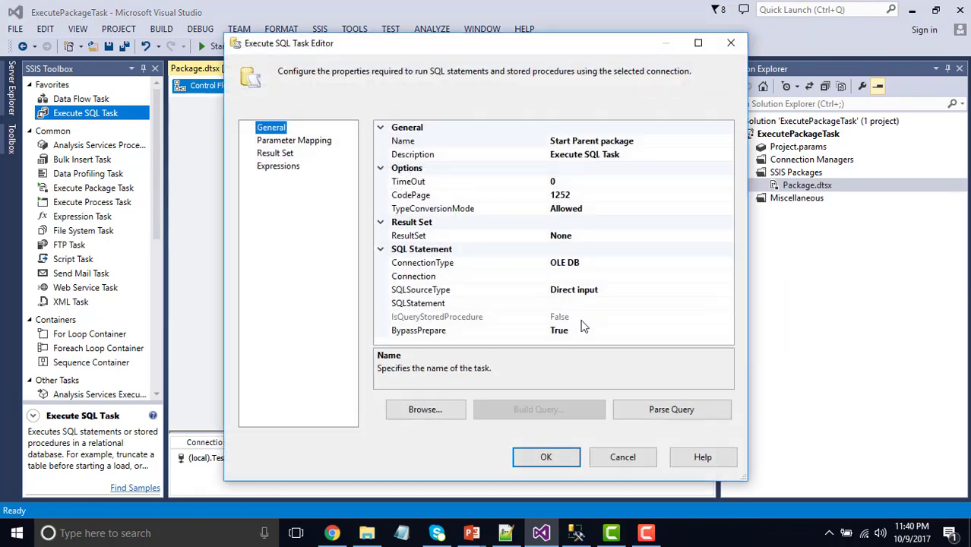
left_click(722, 280)
left_click(726, 276)
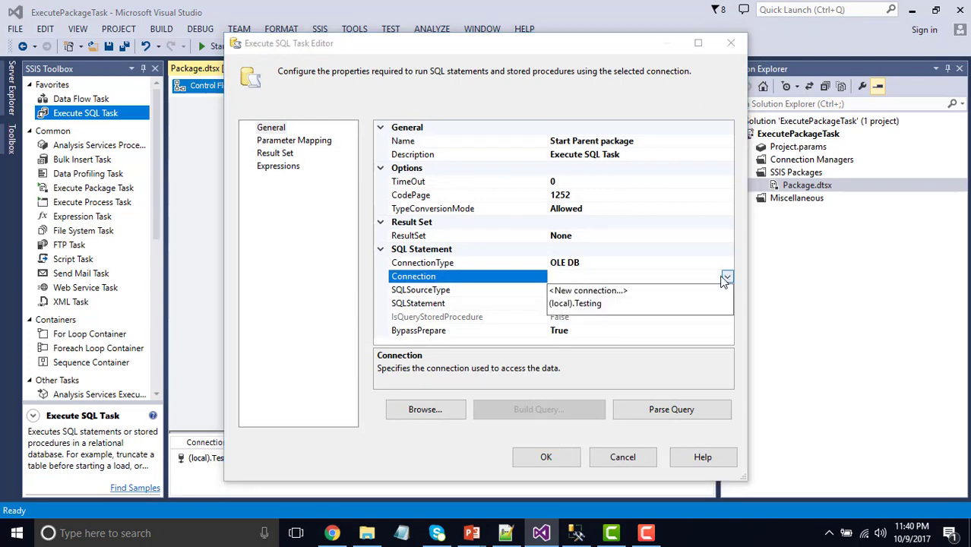
left_click(597, 303)
Copy the MyData insert statement from SQL Server Management Studio into the Start Parent package task's SQL statement
left_click(576, 532)
left_click(606, 164)
left_click_drag(605, 164, 212, 165)
key("ctrl+c")
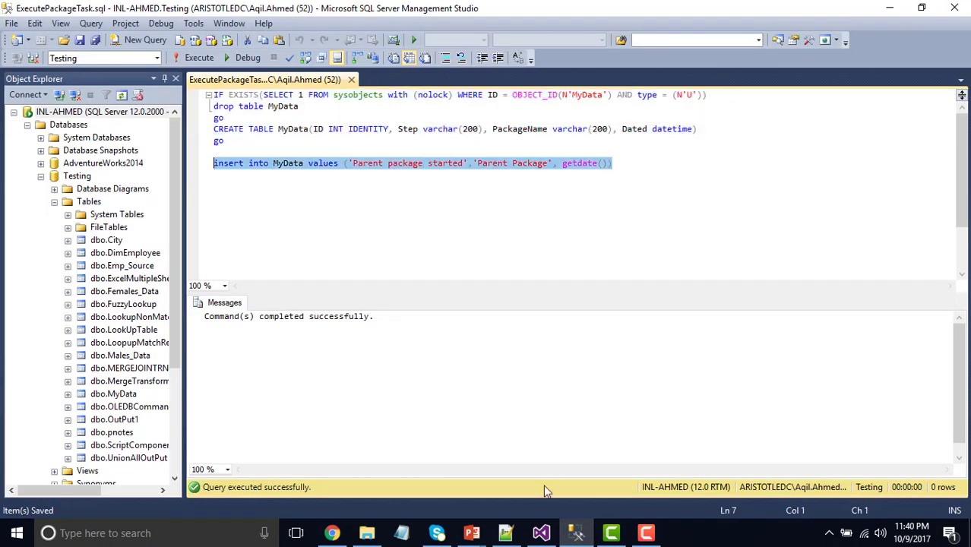
left_click(540, 532)
left_click(679, 317)
left_click(710, 303)
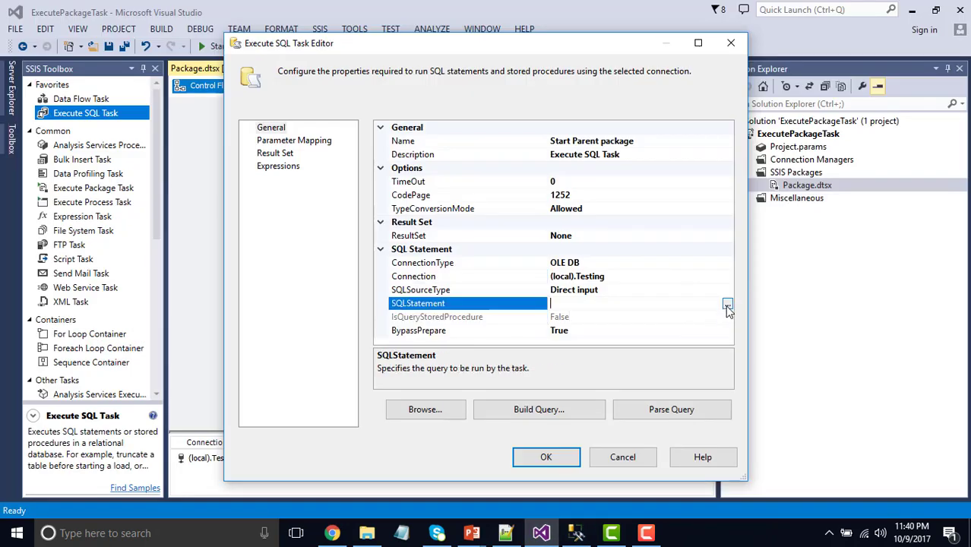
left_click(727, 304)
key("ctrl+v")
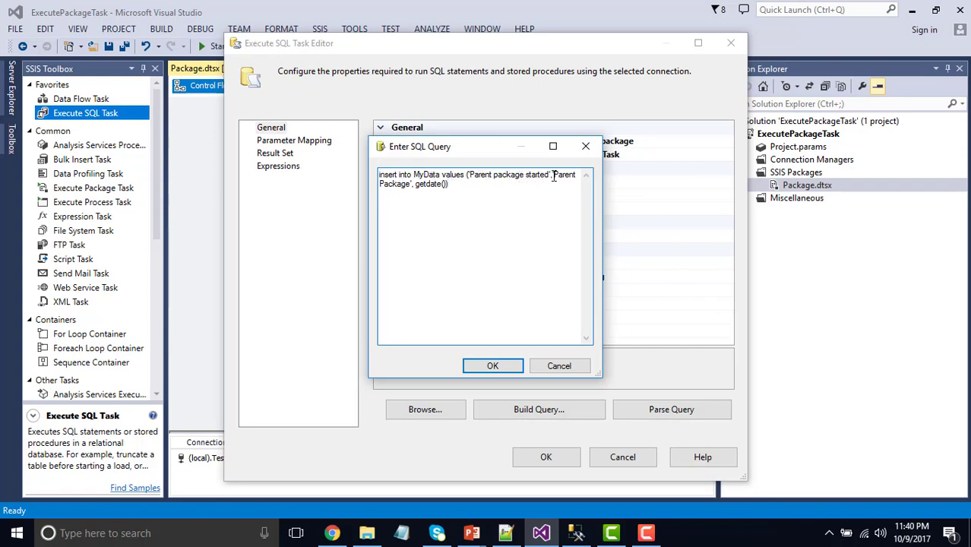
Compare the insert statement's values with the MyData columns in the CREATE TABLE script in SQL Server Management Studio
left_click_drag(560, 176, 570, 177)
left_click_drag(414, 184, 449, 187)
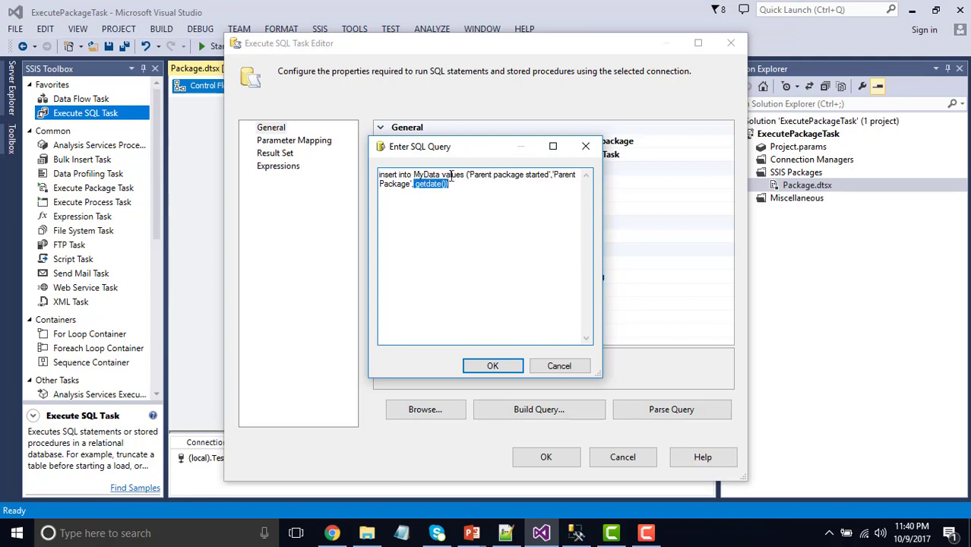
left_click(575, 532)
left_click(354, 164)
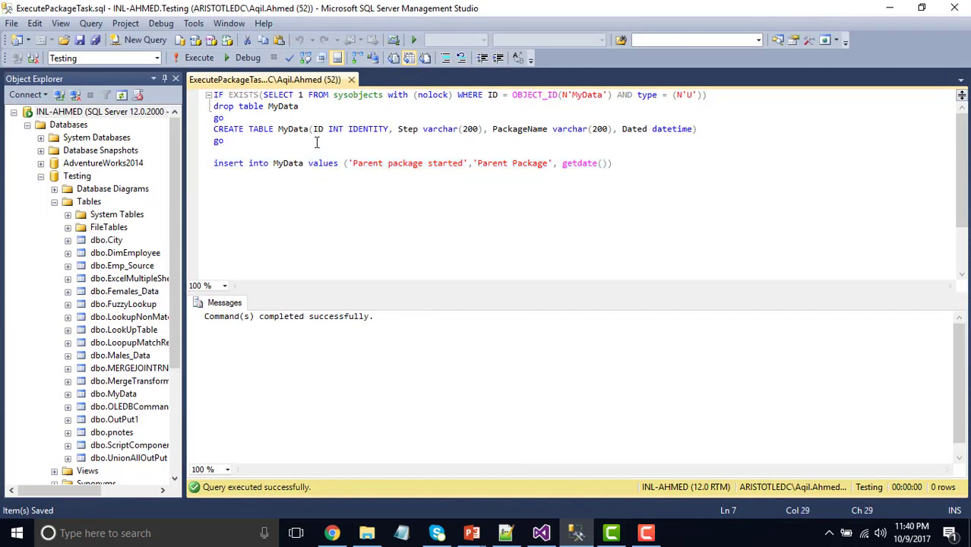
double_click(295, 131)
left_click_drag(313, 129, 374, 129)
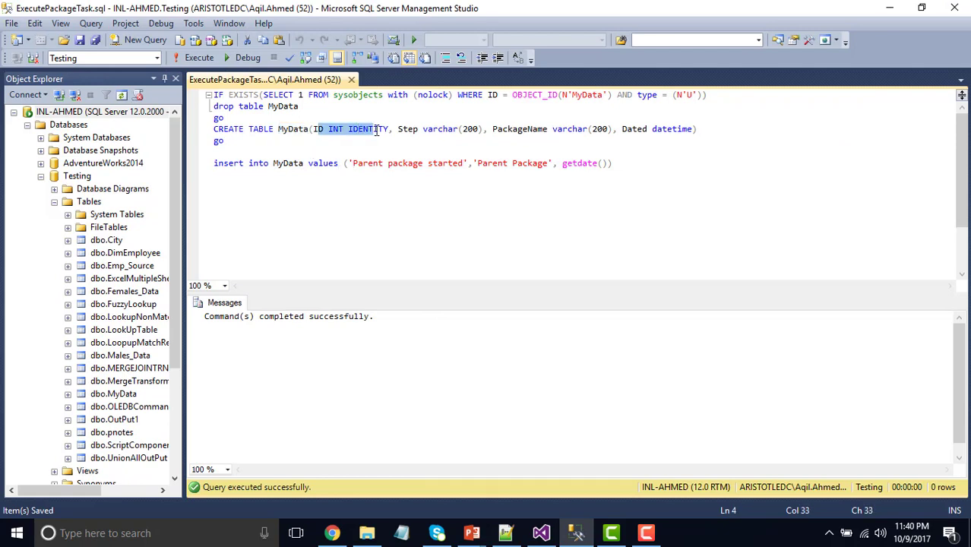
left_click(349, 163)
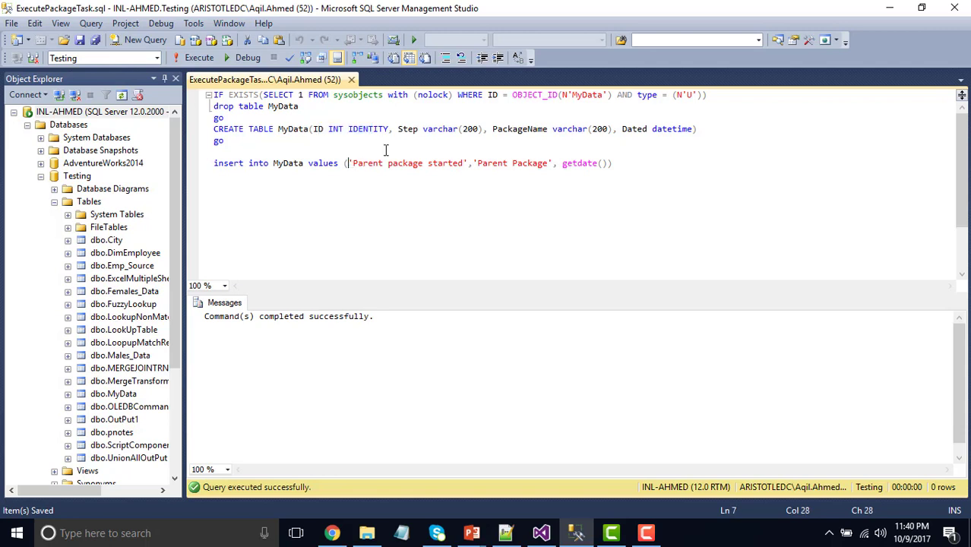
left_click_drag(397, 129, 479, 129)
left_click_drag(347, 163, 547, 162)
double_click(539, 129)
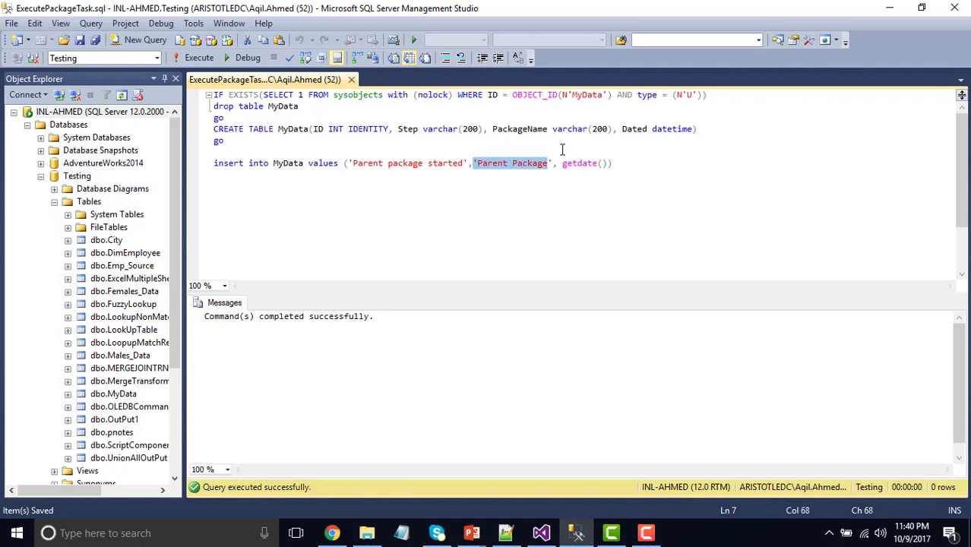
double_click(633, 129)
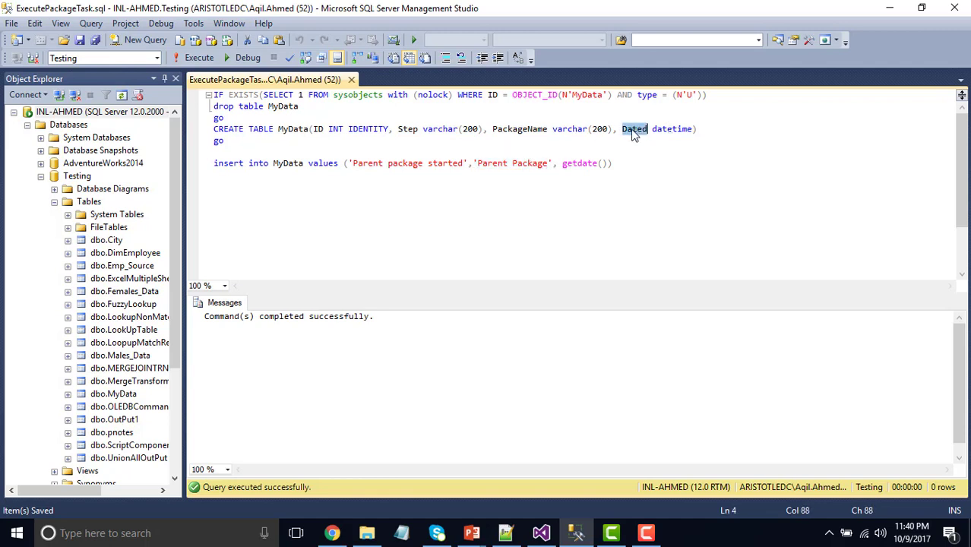
Switch to Visual Studio and change the package name value in the Start Parent package insert statement to 'Parent.dtsx'
double_click(575, 163)
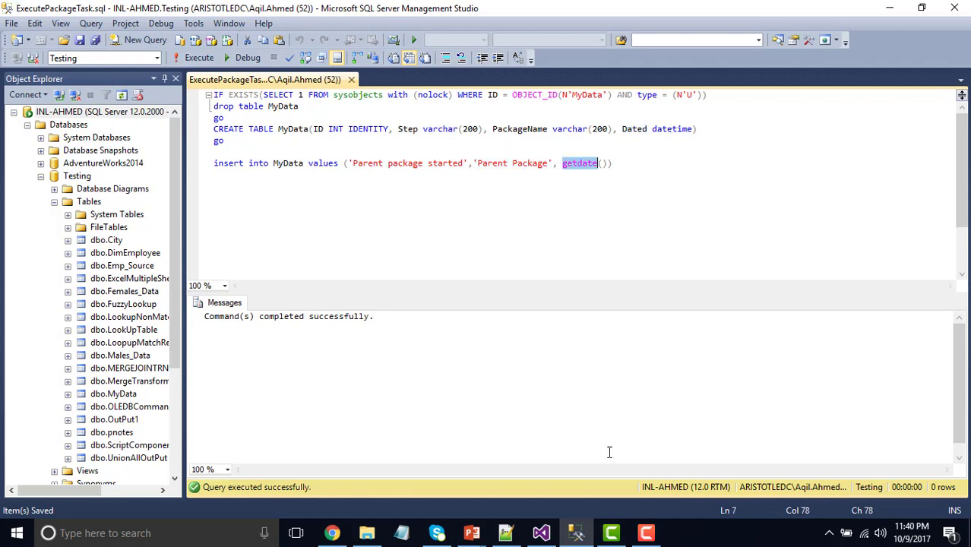
left_click(541, 534)
left_click(517, 212)
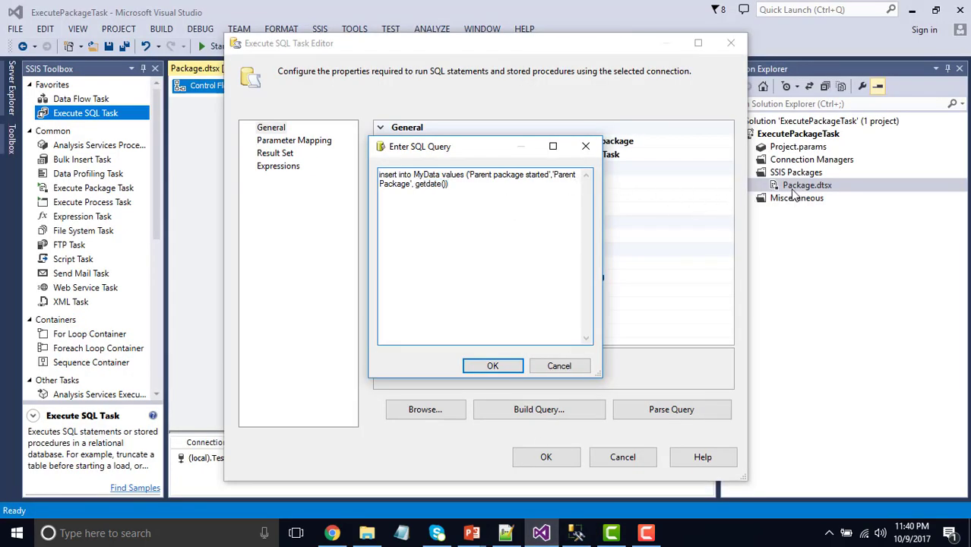
left_click(577, 175)
key("shift+Right")
key("shift+Right")
key("shift+Right")
key("shift+Right")
key("shift+Right")
key("shift+Right")
key("shift+Right")
key("shift+Right")
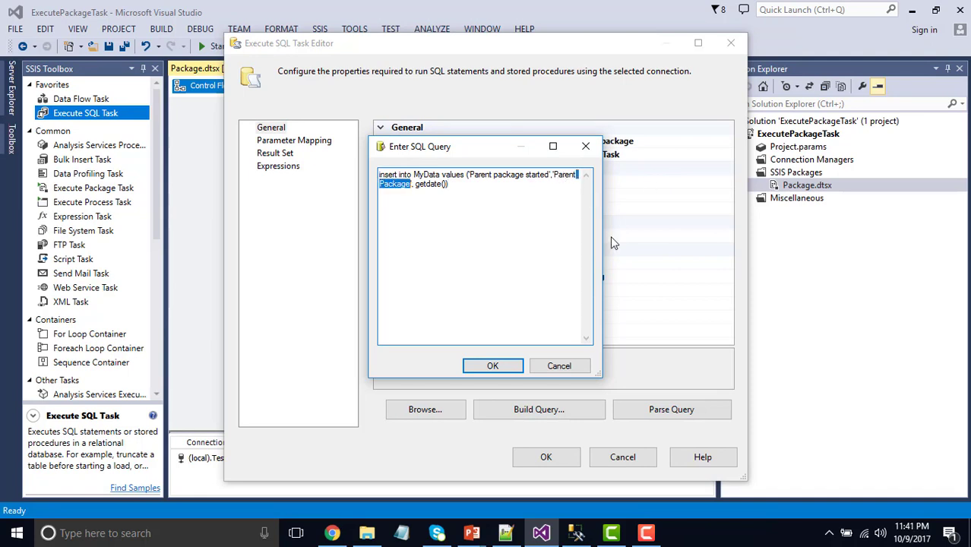
type(".dtsx")
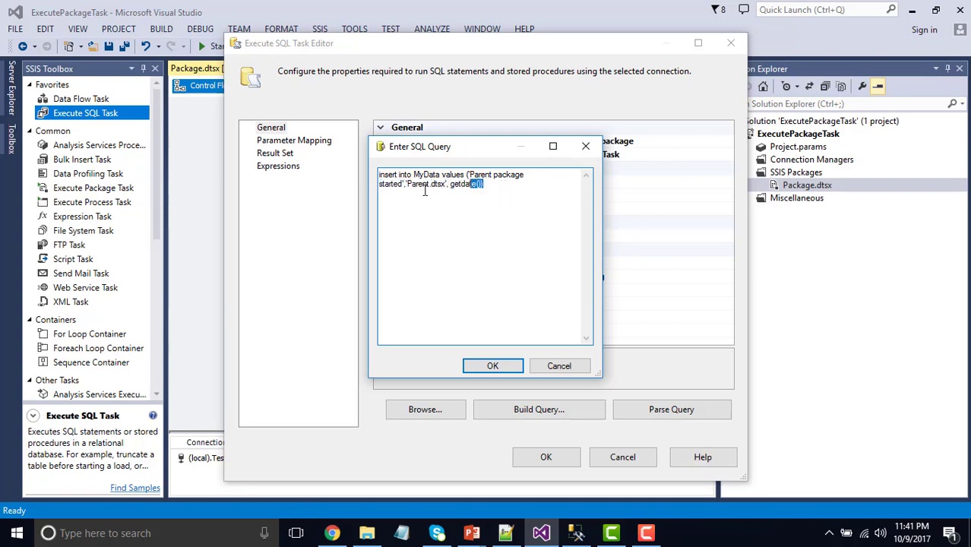
Review the edited insert statement, then accept the query and the Start Parent package task's settings
key("ctrl+a")
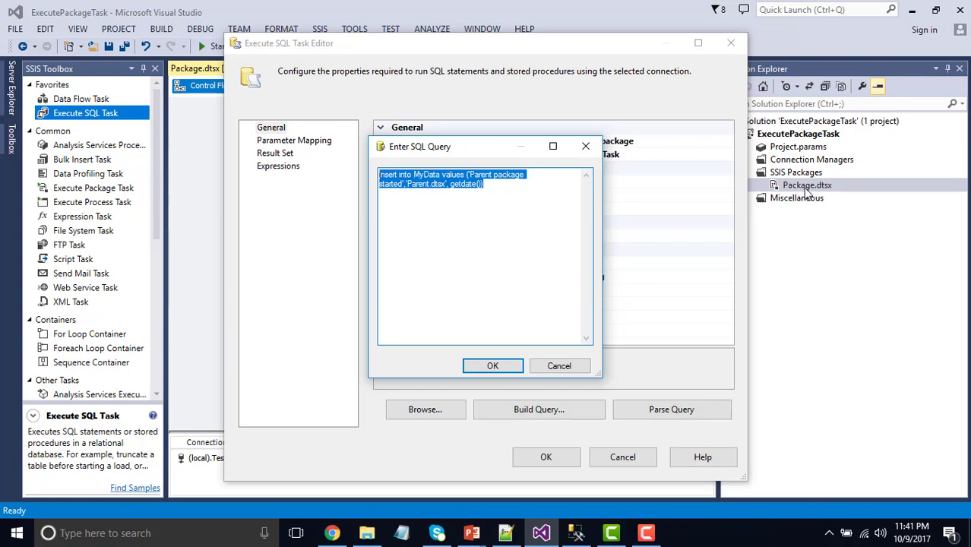
left_click(481, 198)
left_click_drag(510, 190, 366, 161)
left_click(455, 234)
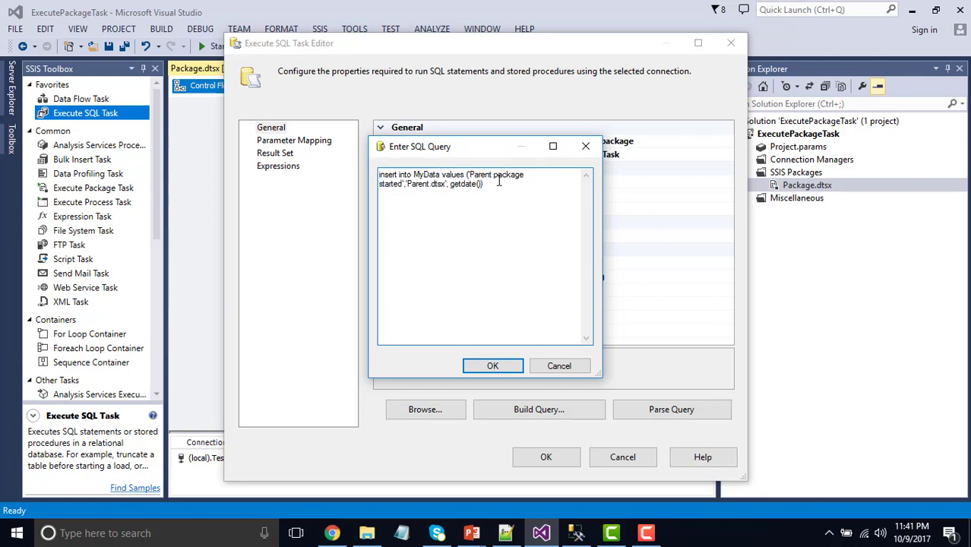
double_click(391, 189)
left_click(411, 190)
left_click(492, 366)
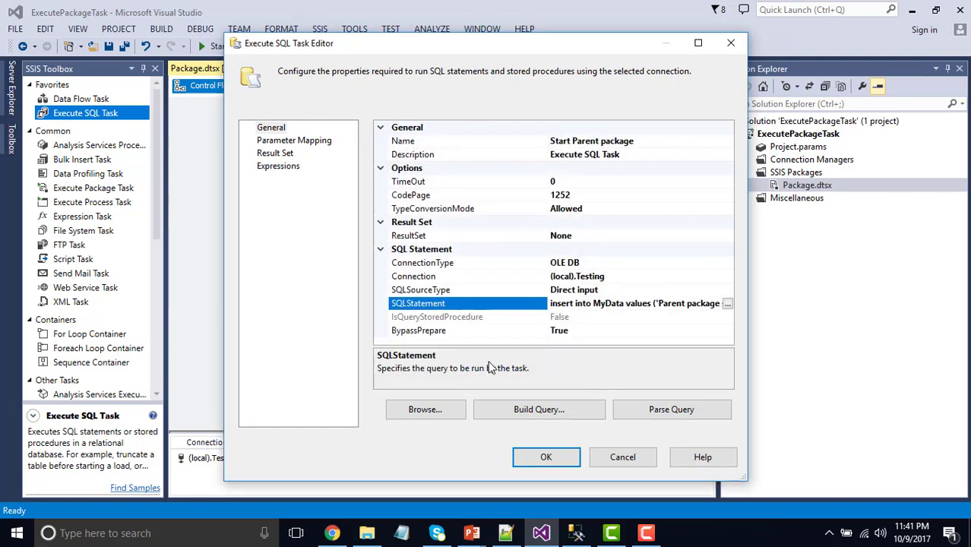
left_click(545, 456)
left_click(538, 279)
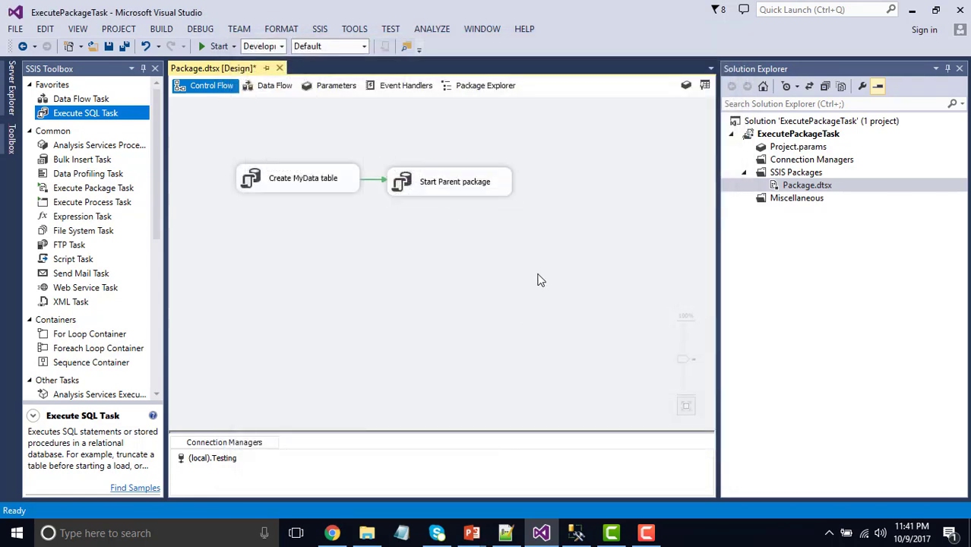
left_click_drag(222, 140, 591, 266)
left_click(590, 267)
left_click(316, 190)
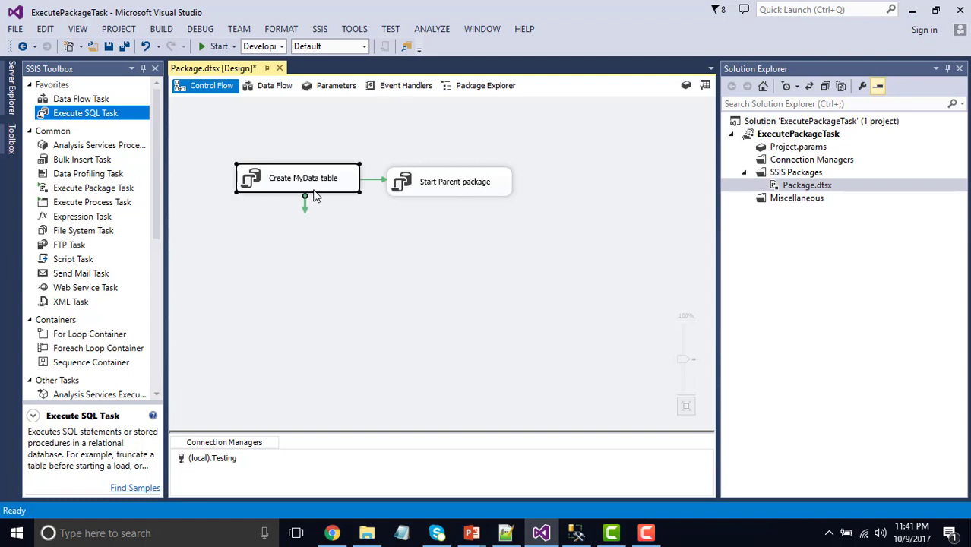
left_click(446, 193)
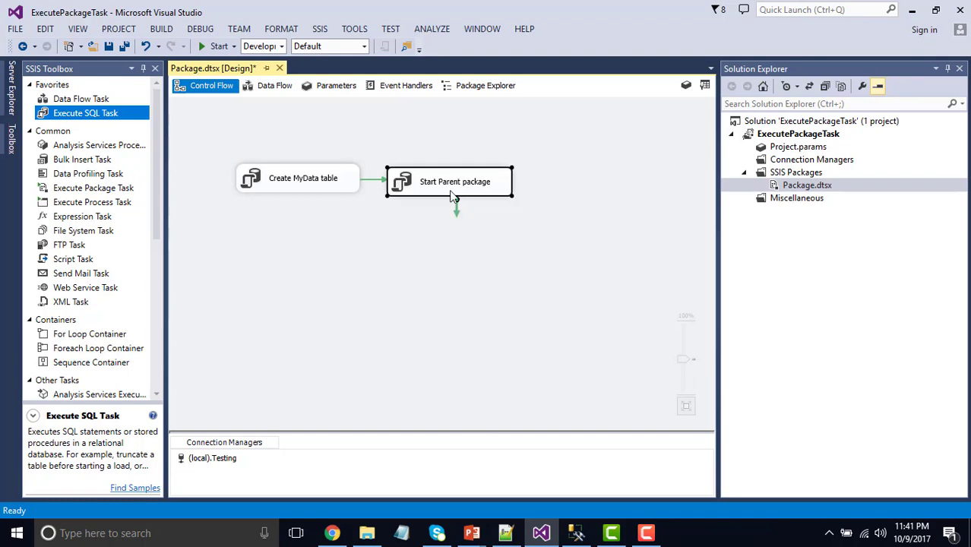
left_click(593, 232)
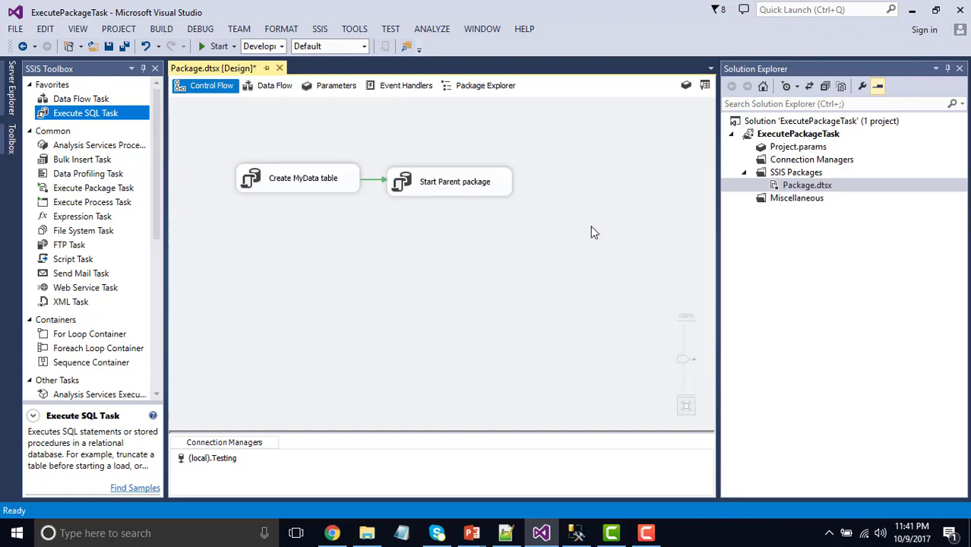
Add a new SSIS package to the project and rename it as ChildPackage.dtsx
right_click(797, 174)
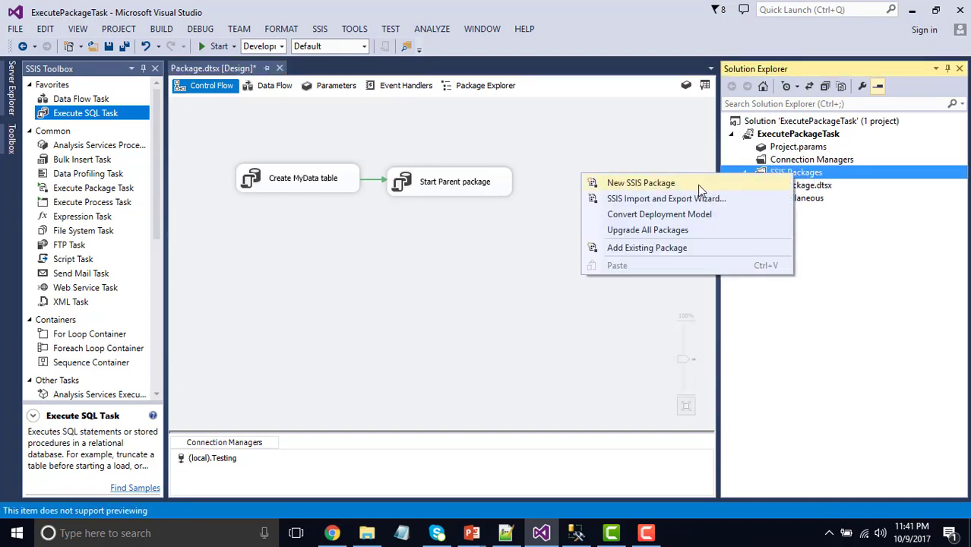
left_click(650, 185)
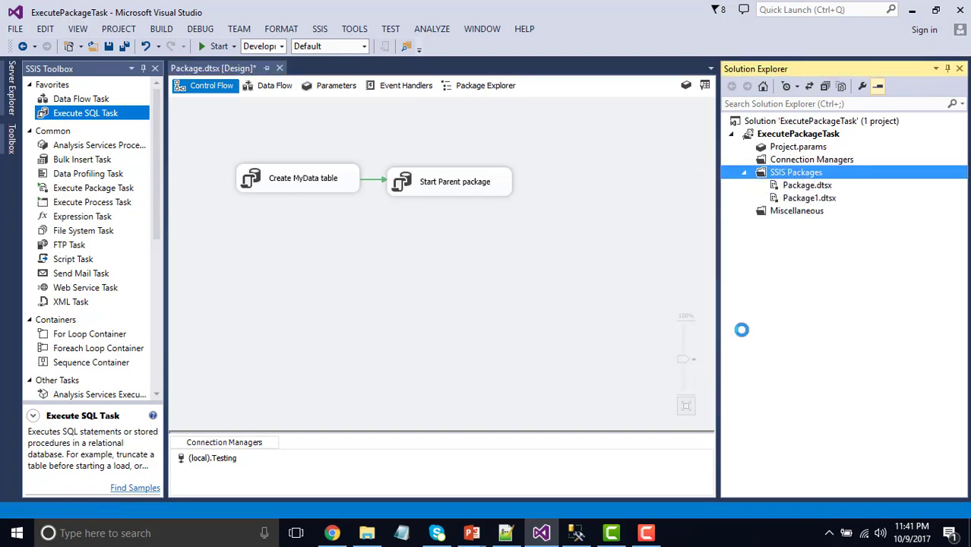
left_click(808, 199)
right_click(808, 202)
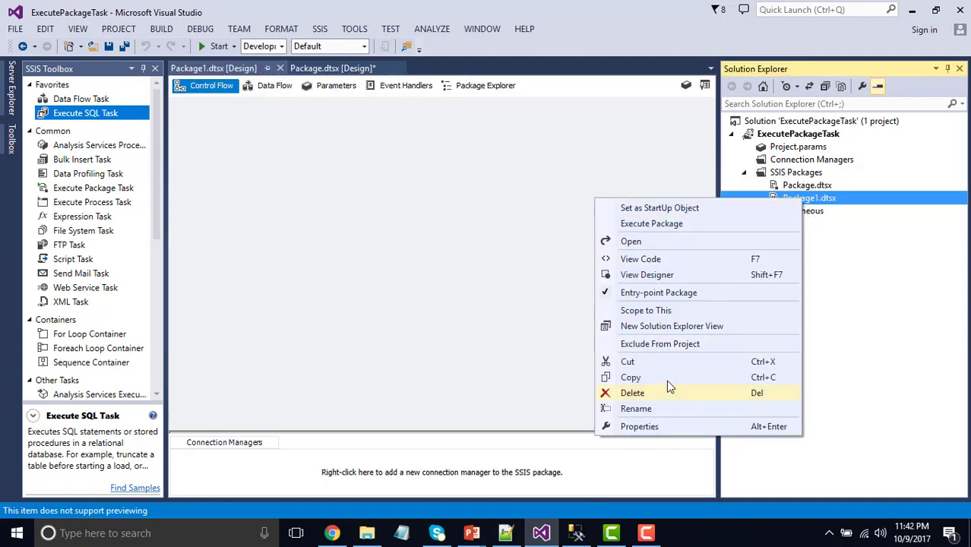
left_click(655, 409)
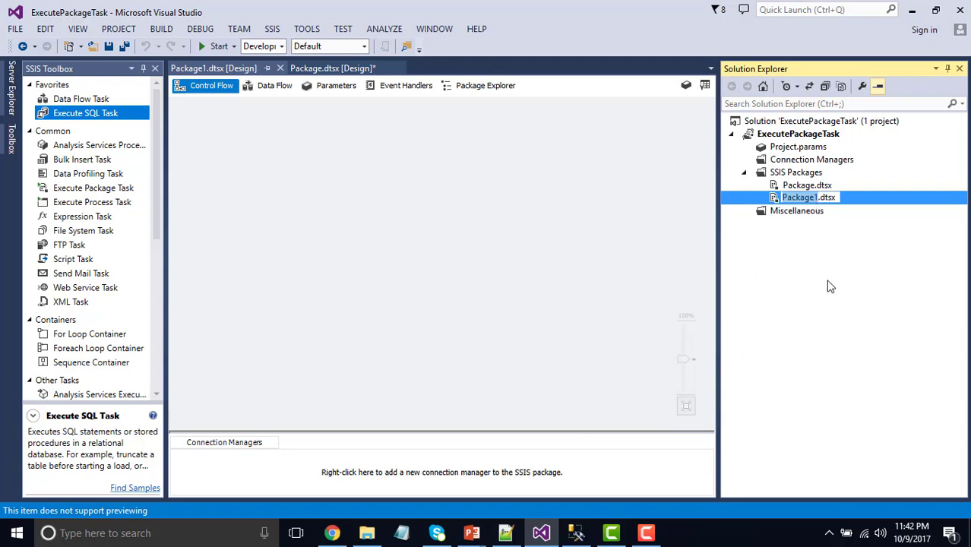
type("ChildP")
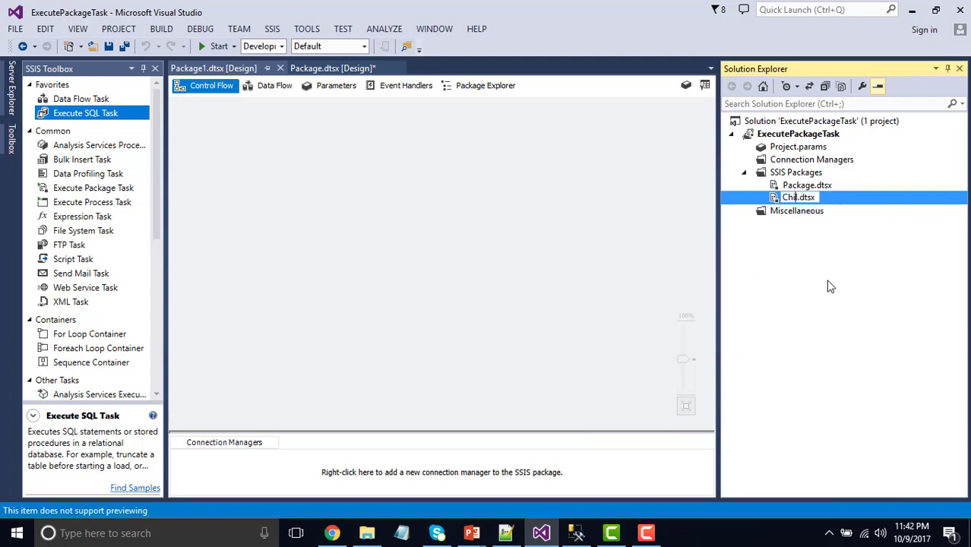
type("ackage")
key("Return")
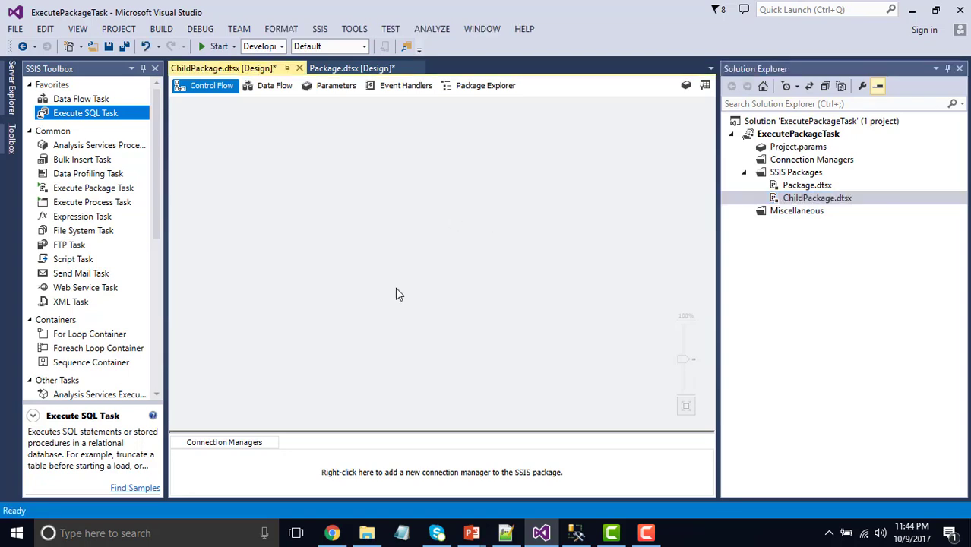
Add an Execute SQL Task to the child package's control flow and rename it as "Insert data from Child Package"
left_click_drag(93, 115, 374, 205)
right_click(430, 232)
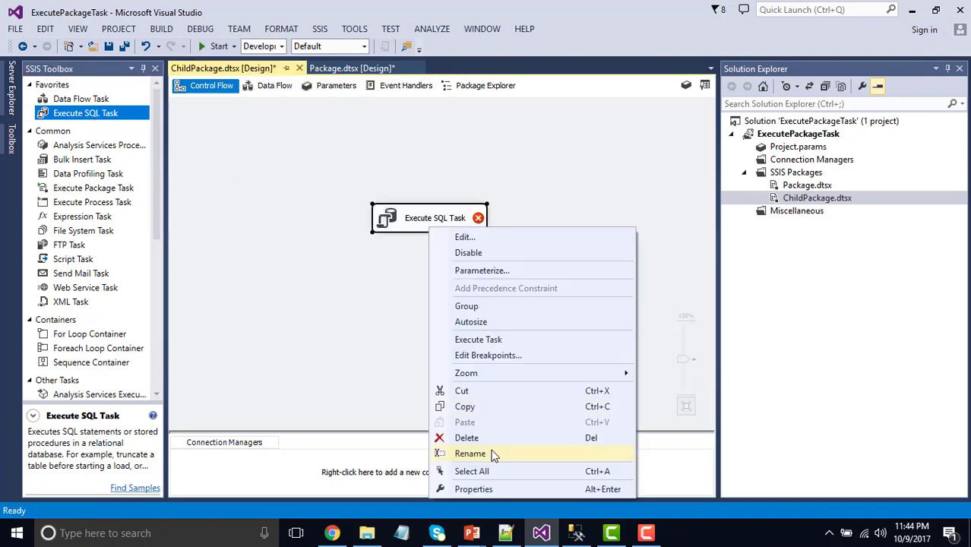
left_click(471, 453)
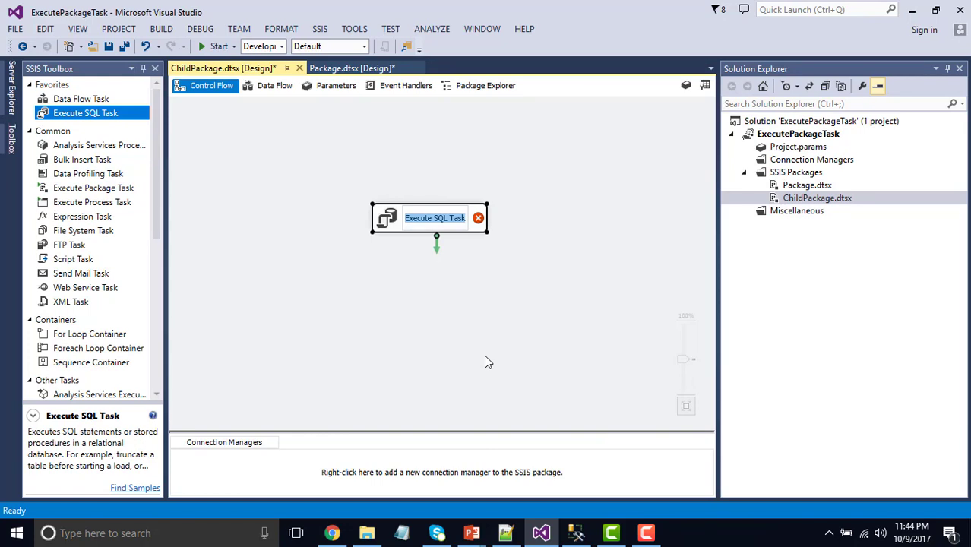
type("Ins")
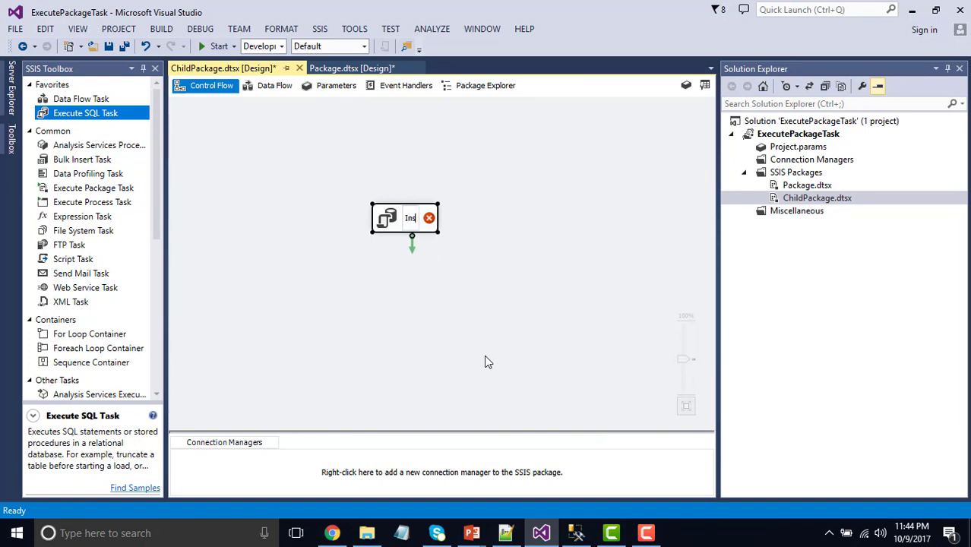
type("ert data fr")
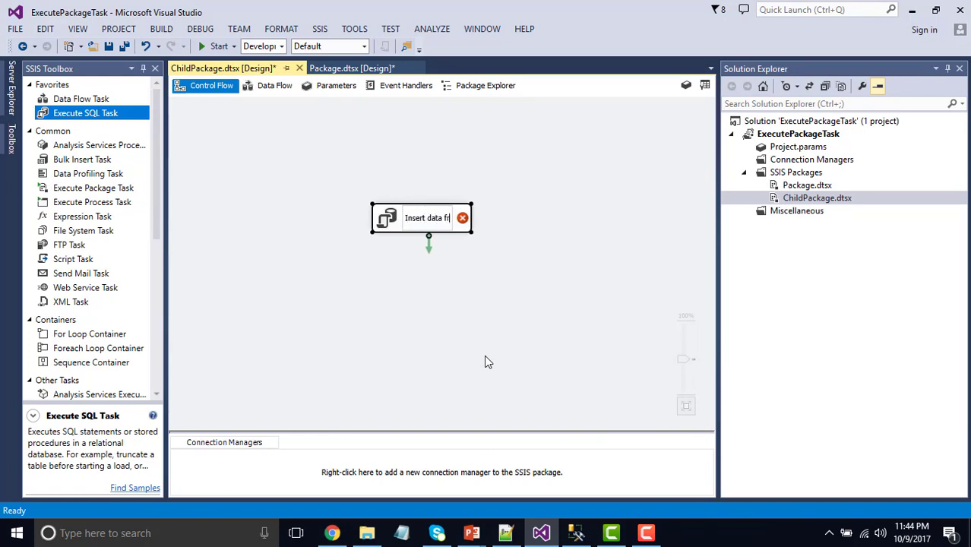
type("om Child Package")
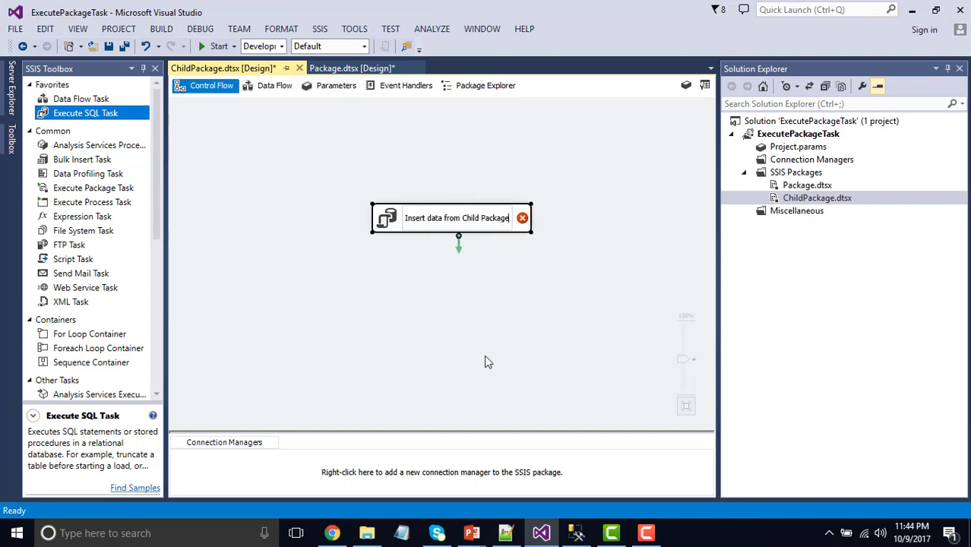
left_click(486, 356)
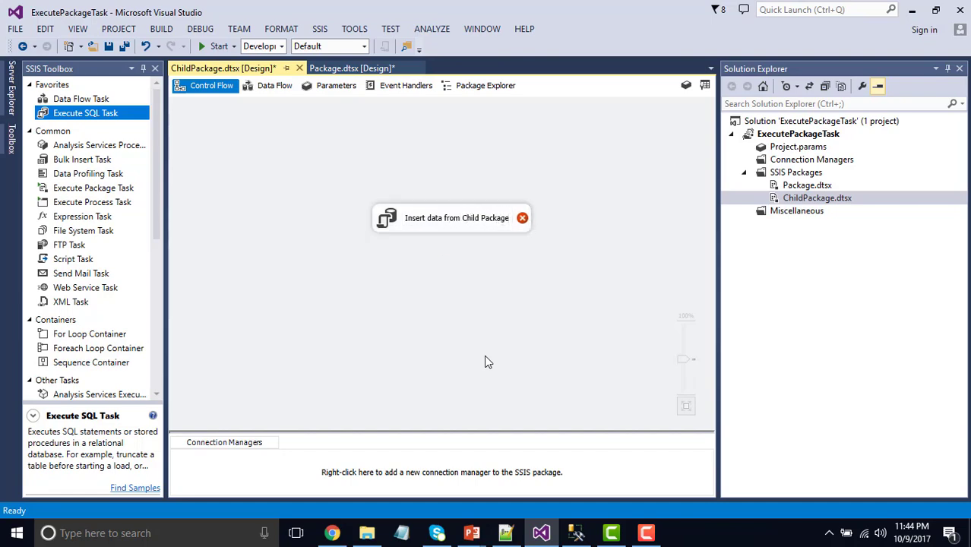
Edit the Insert data from Child Package task and give it a new connection using (local).Testing
double_click(392, 228)
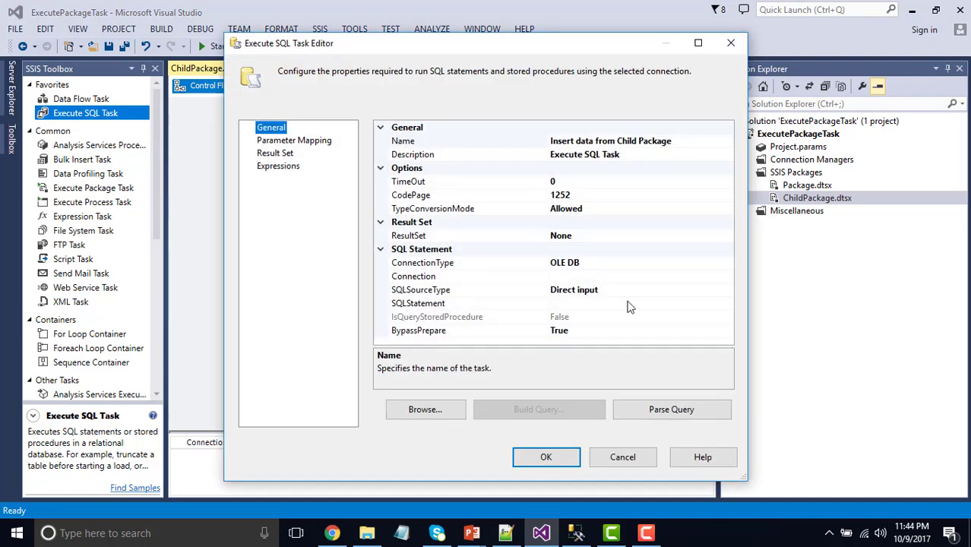
left_click(722, 276)
left_click(727, 275)
left_click(576, 292)
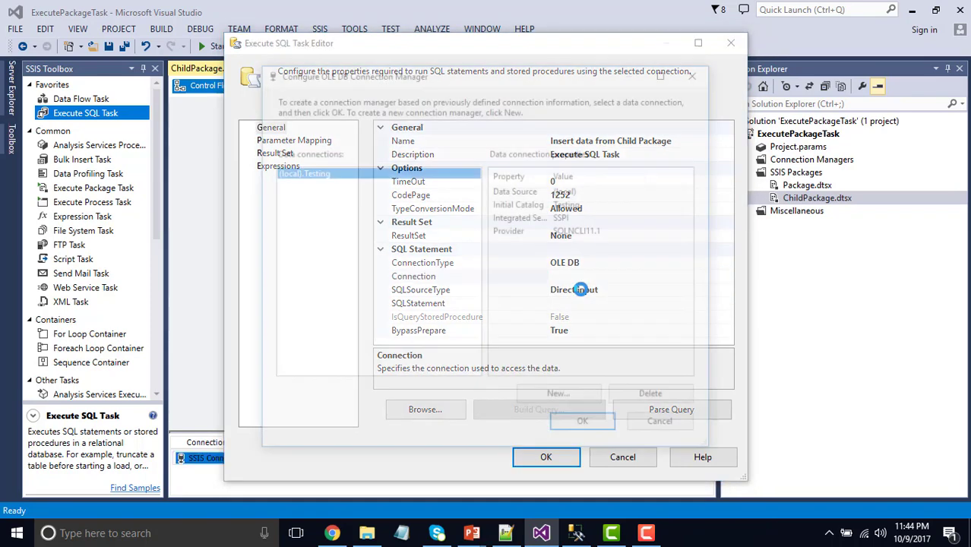
left_click(583, 425)
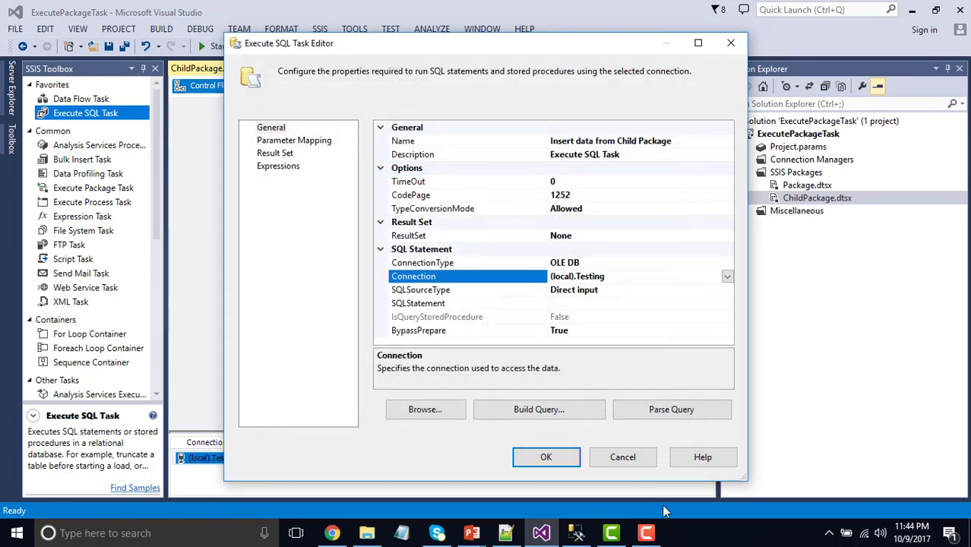
Copy the MyData insert statement from SQL Server Management Studio into the Insert data from Child Package task's SQL statement
left_click(643, 303)
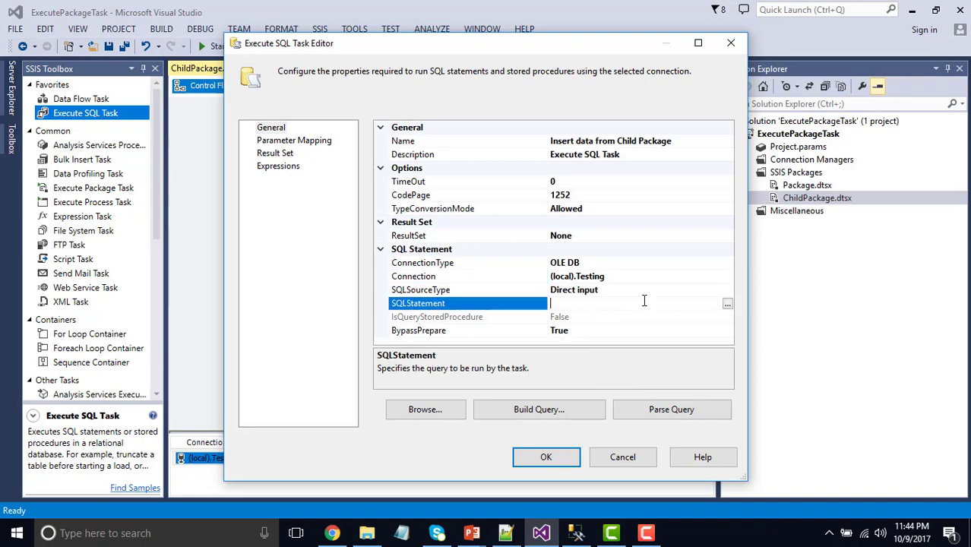
left_click(727, 305)
left_click(576, 532)
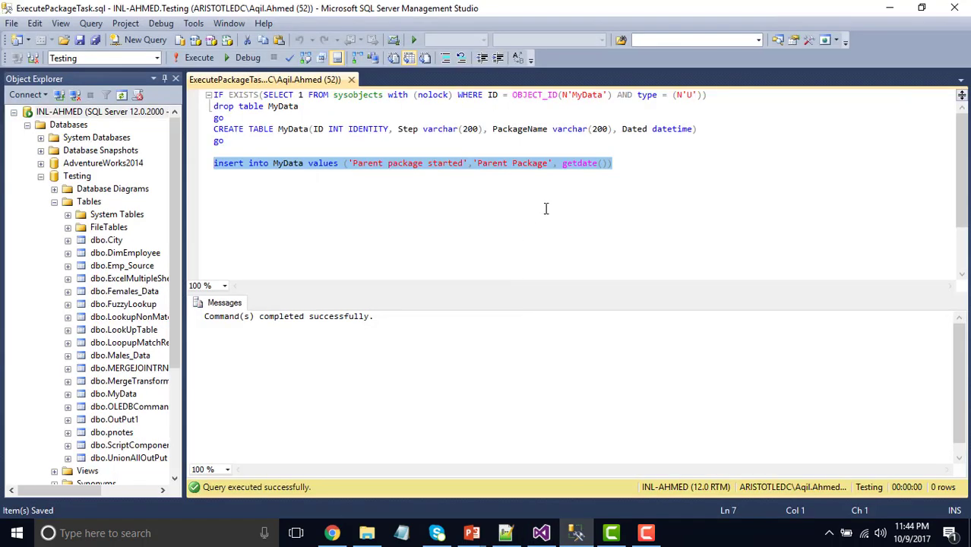
left_click(638, 165)
left_click_drag(613, 165, 200, 172)
key("ctrl+c")
left_click(541, 532)
key("ctrl+v")
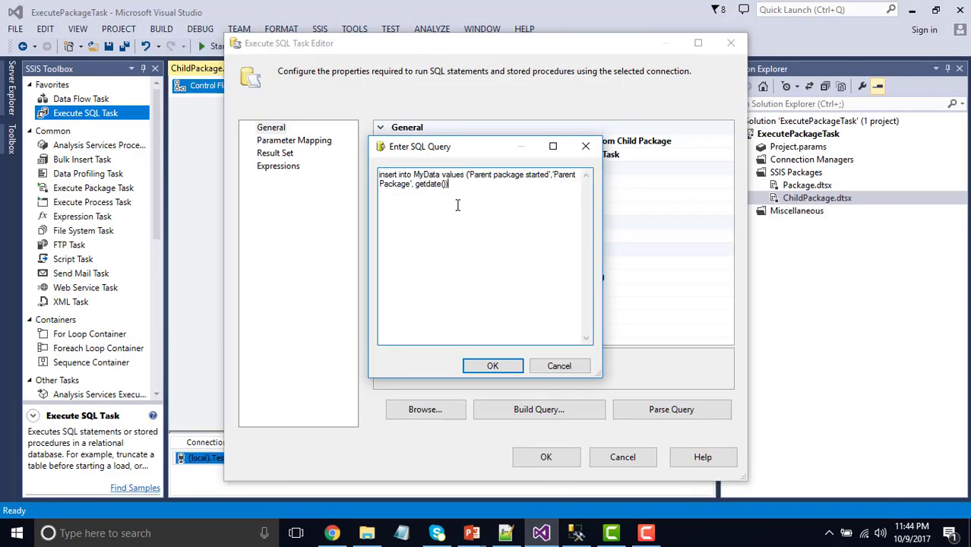
Change the first value of the insert statement to 'Data inserted from Child package'
double_click(470, 175)
type("Data inserted")
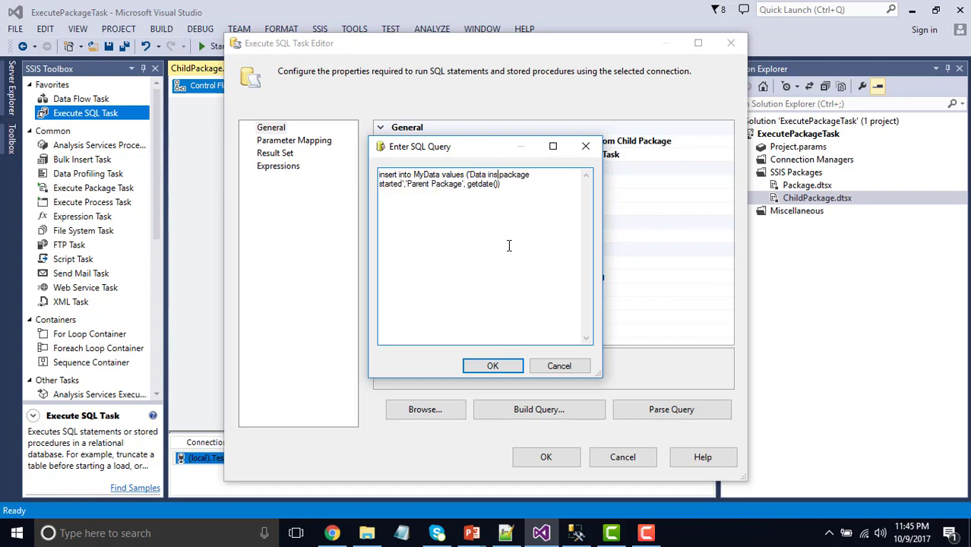
type(" from Child")
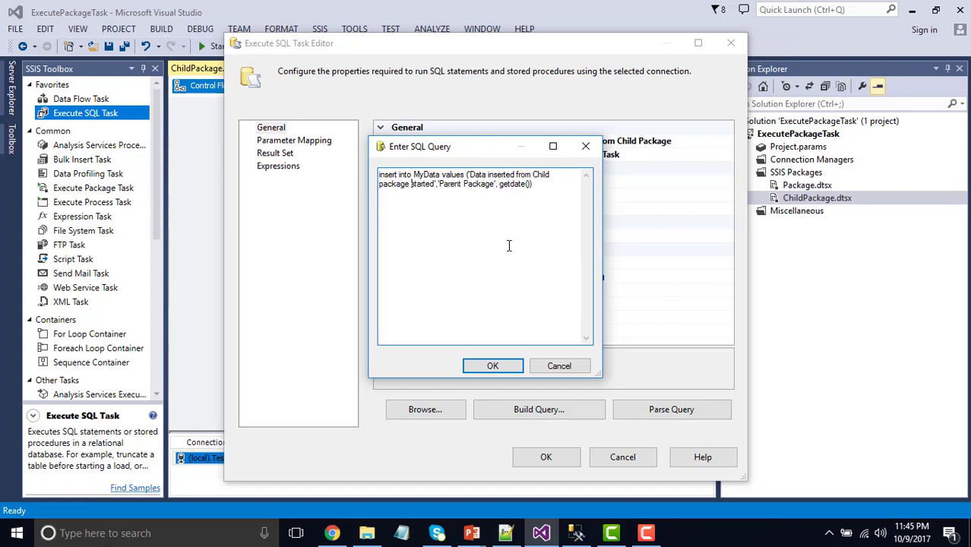
key("BackSpace")
Replace the package name value in the child task's insert statement with 'ChildPackage.dtsx'
key("Right")
key("Right")
key("Right")
key("shift+Right")
key("shift+Right")
key("shift+Right")
key("shift+Right")
key("shift+Right")
key("shift+Right")
key("shift+Right")
key("shift+Right")
key("shift+Right")
key("shift+Right")
key("shift+Right")
key("shift+Right")
type("ChildPackage.dtsx'")
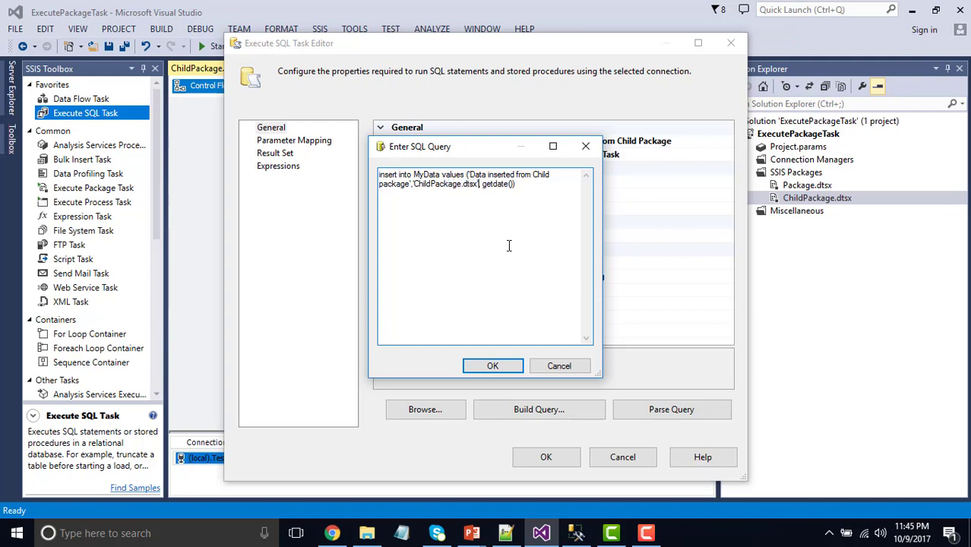
Accept the query and the child task's settings, then save the child package
left_click(493, 365)
left_click(547, 456)
key("ctrl+s")
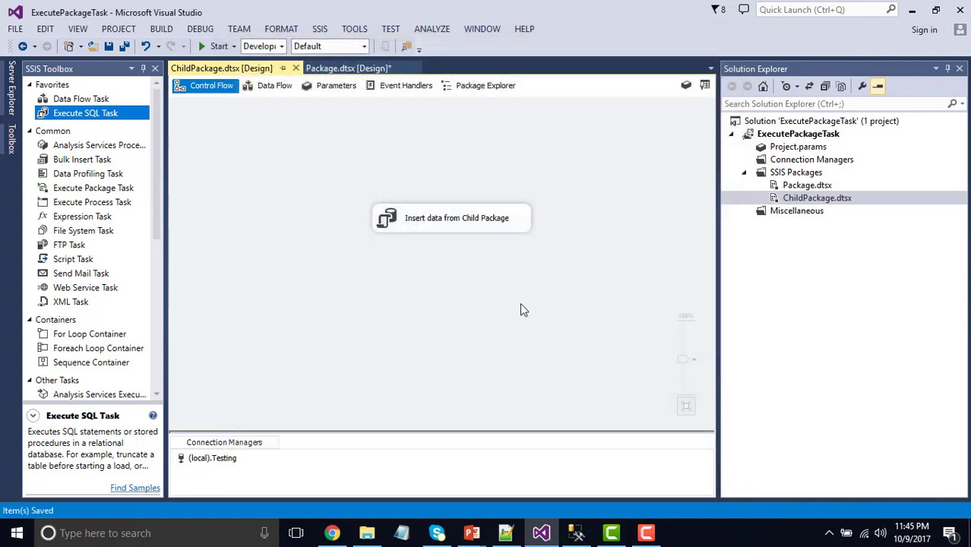
Move the Insert data from Child Package task slightly up and to the left on the control flow
left_click(442, 219)
left_click_drag(443, 218, 417, 202)
left_click(449, 283)
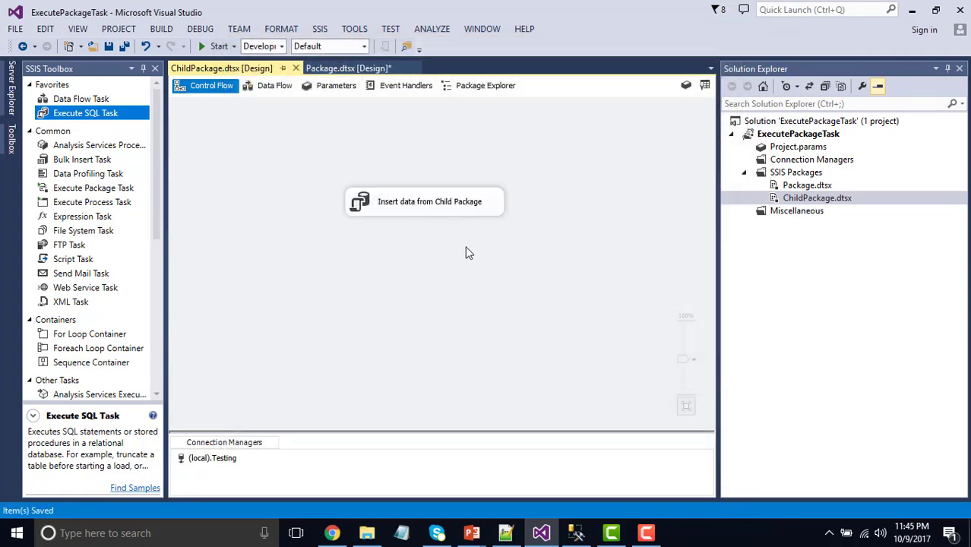
left_click(406, 209)
left_click(492, 323)
Add an Execute Package Task to Package.dtsx beside Start Parent package and connect Start Parent package to it
right_click(806, 186)
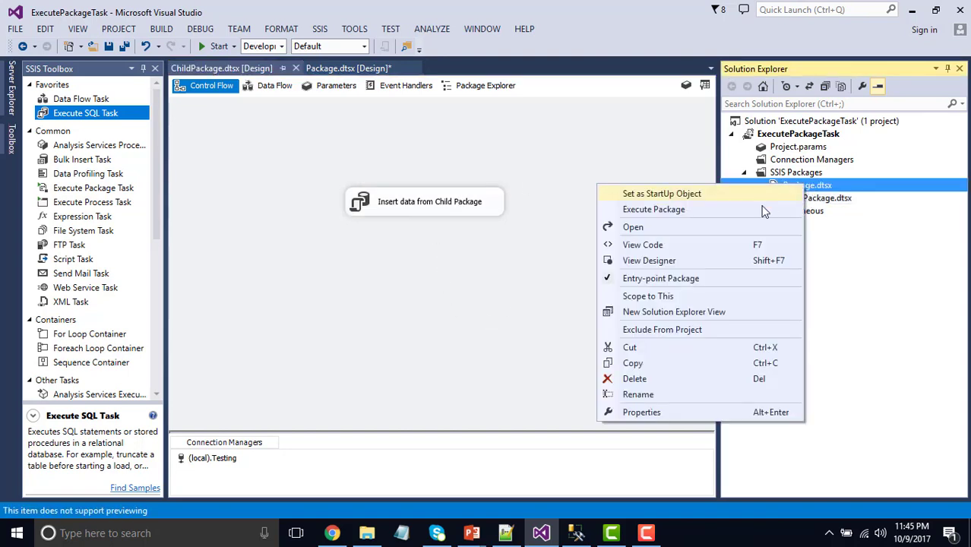
left_click(708, 228)
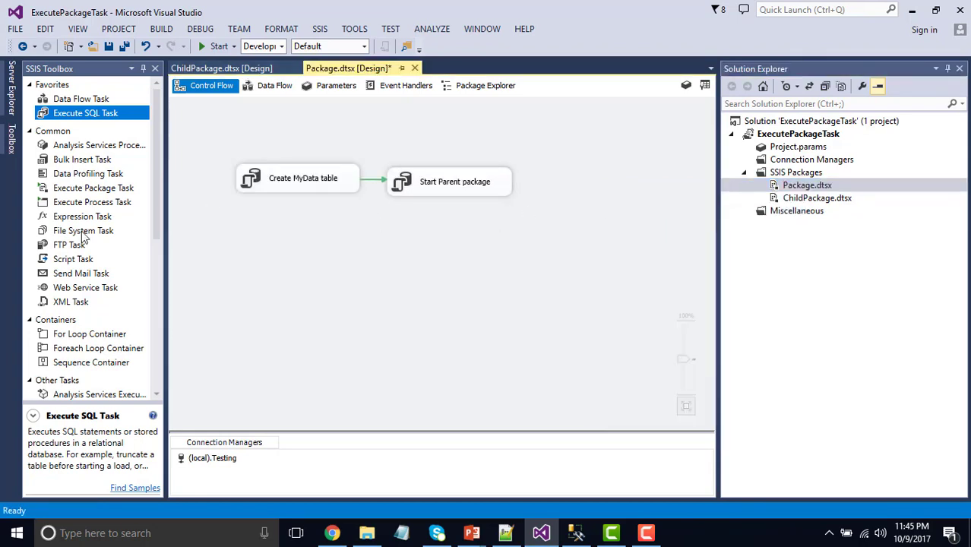
left_click(810, 199)
left_click(579, 199)
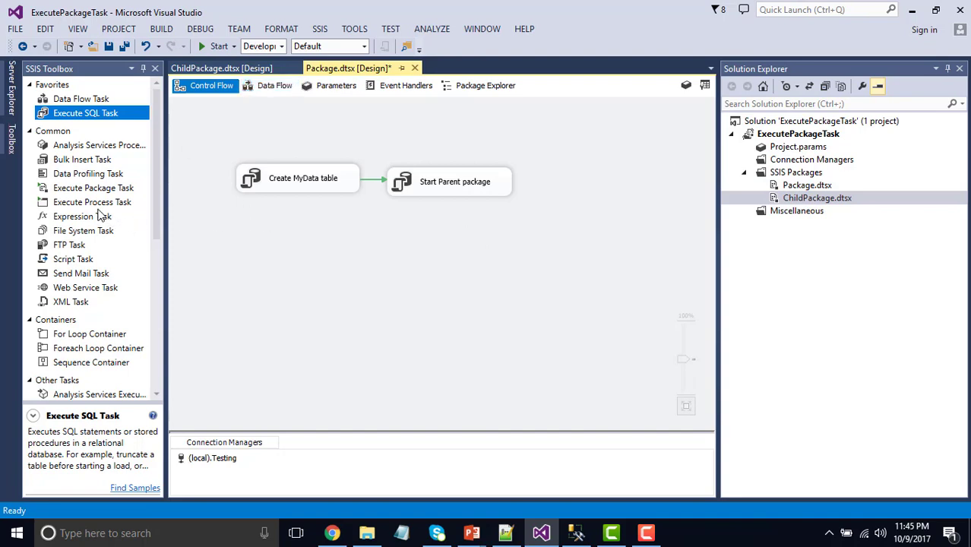
left_click_drag(93, 189, 560, 195)
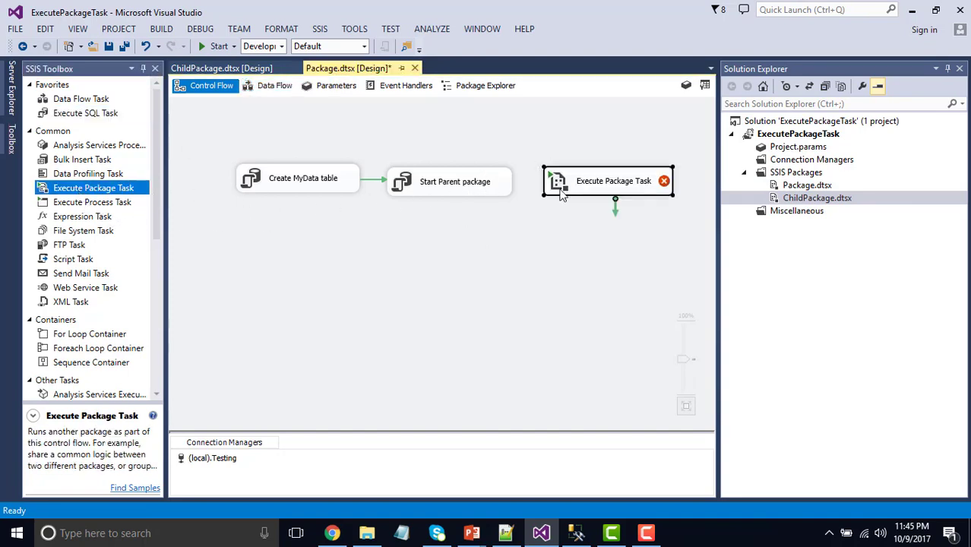
left_click(458, 186)
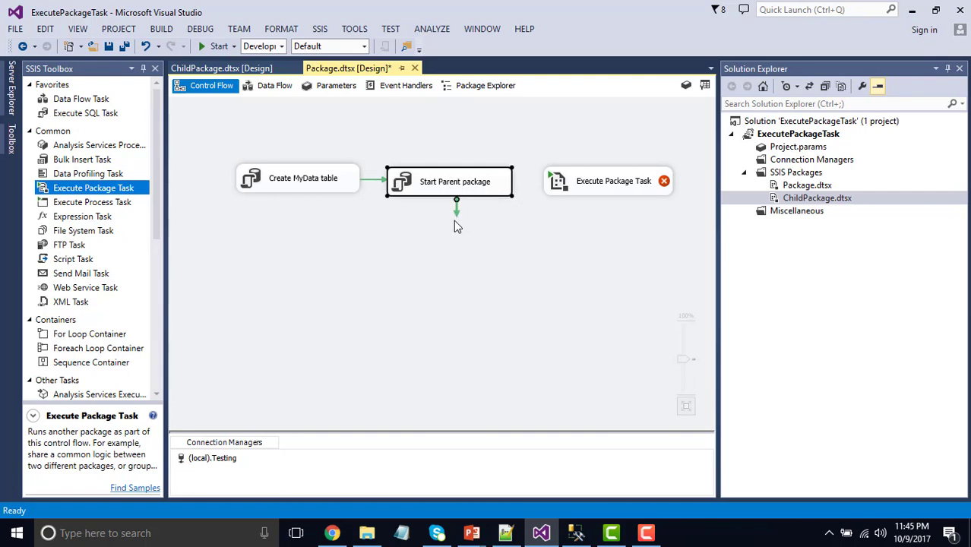
left_click_drag(456, 210, 599, 189)
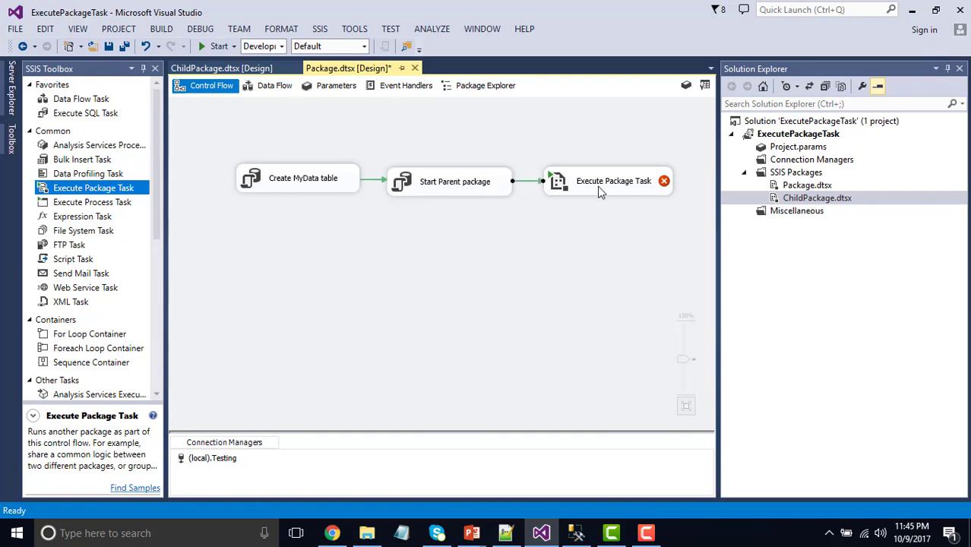
Rename the new Execute Package Task as Call Child Package
right_click(599, 190)
left_click(650, 416)
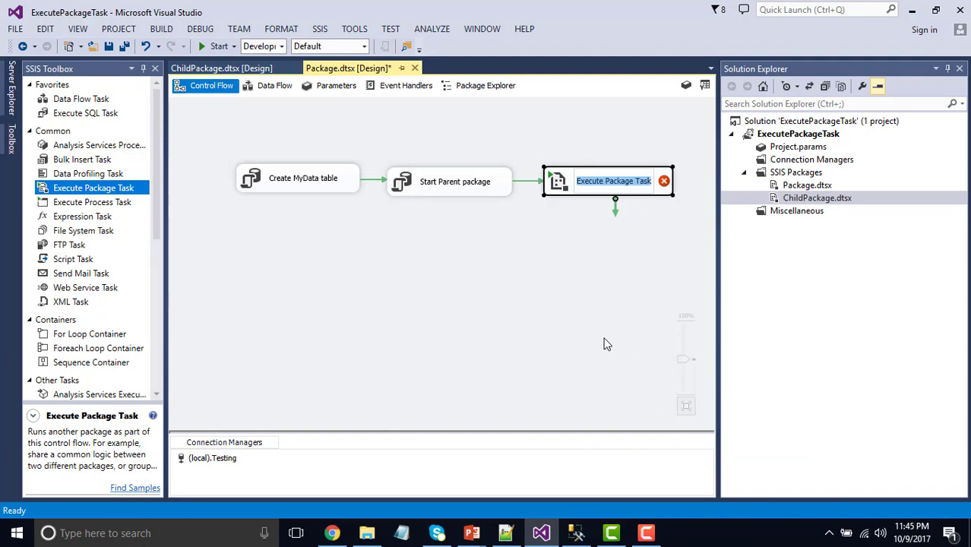
type("Call Child Package")
left_click(605, 344)
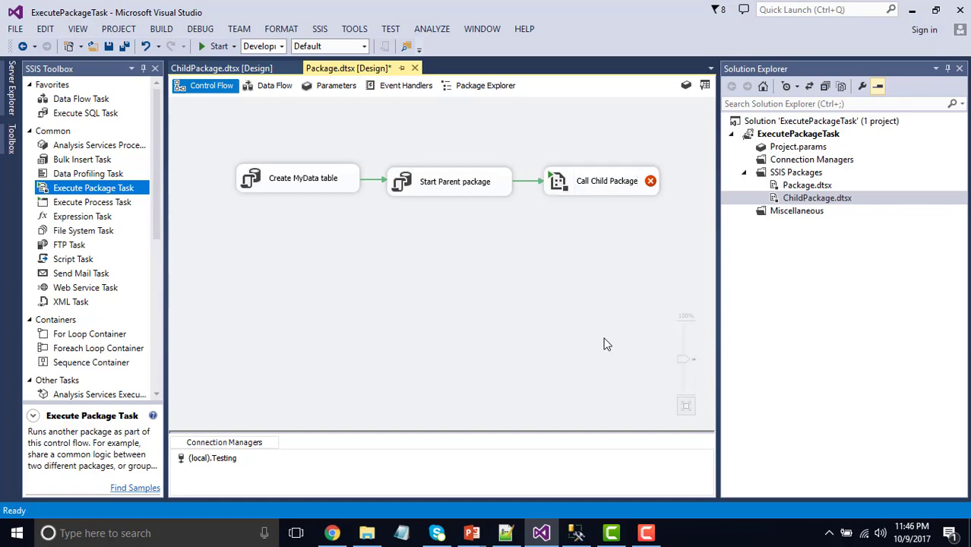
Set Call Child Package's PackageNameFromProjectReference to ChildPackage.dtsx and accept the task settings
right_click(585, 189)
left_click(607, 190)
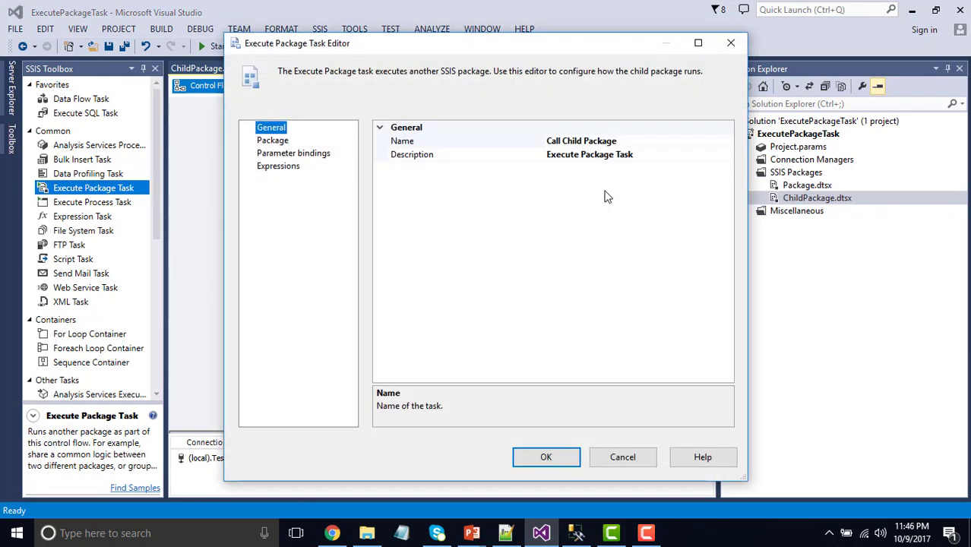
left_click(271, 141)
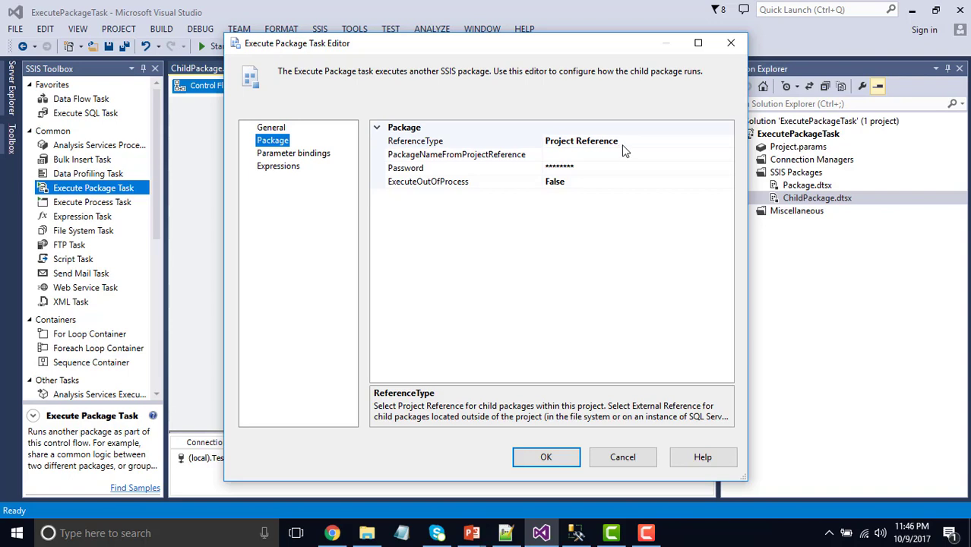
left_click(652, 156)
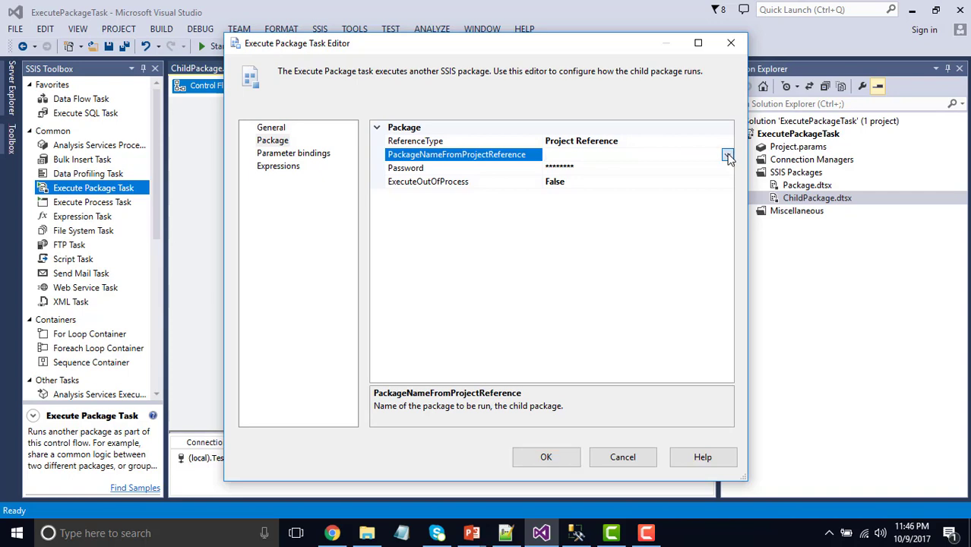
left_click(727, 156)
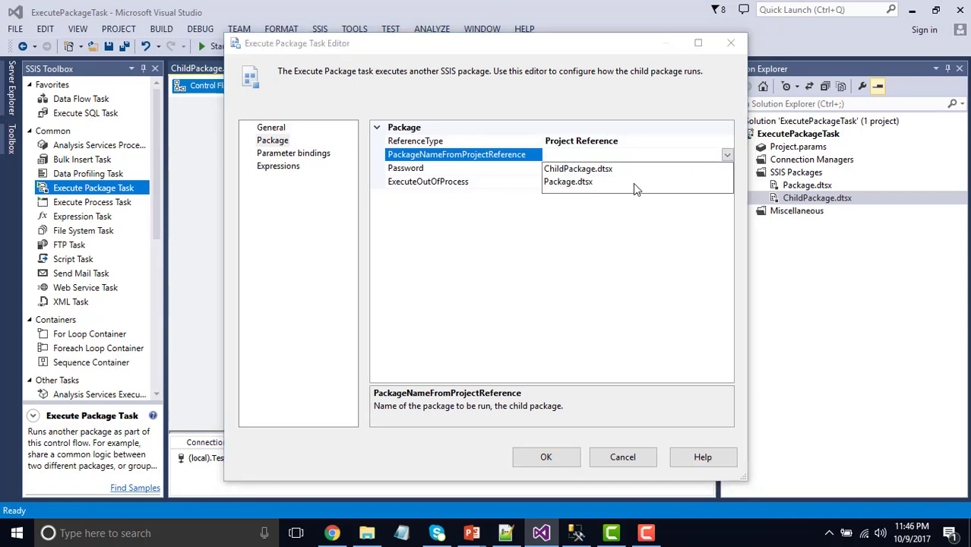
left_click(587, 168)
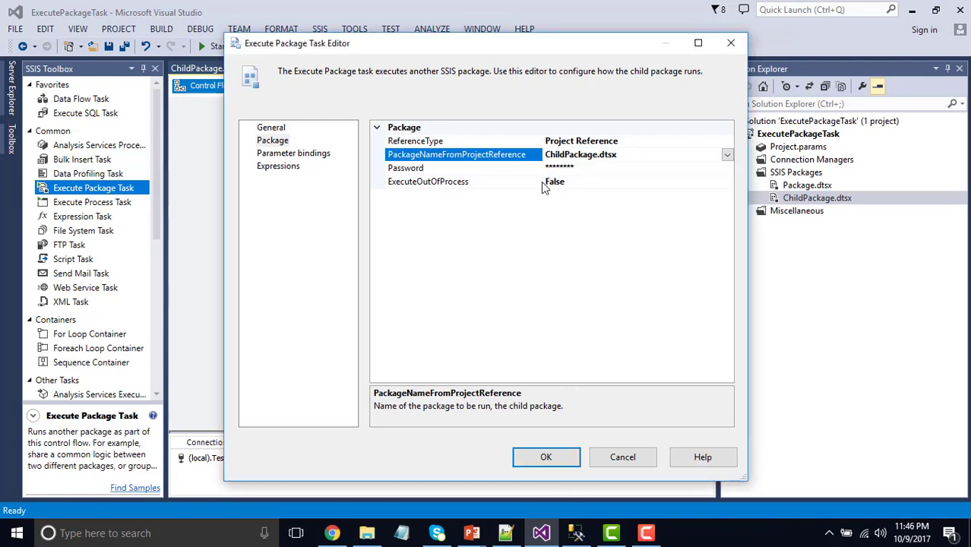
left_click(545, 456)
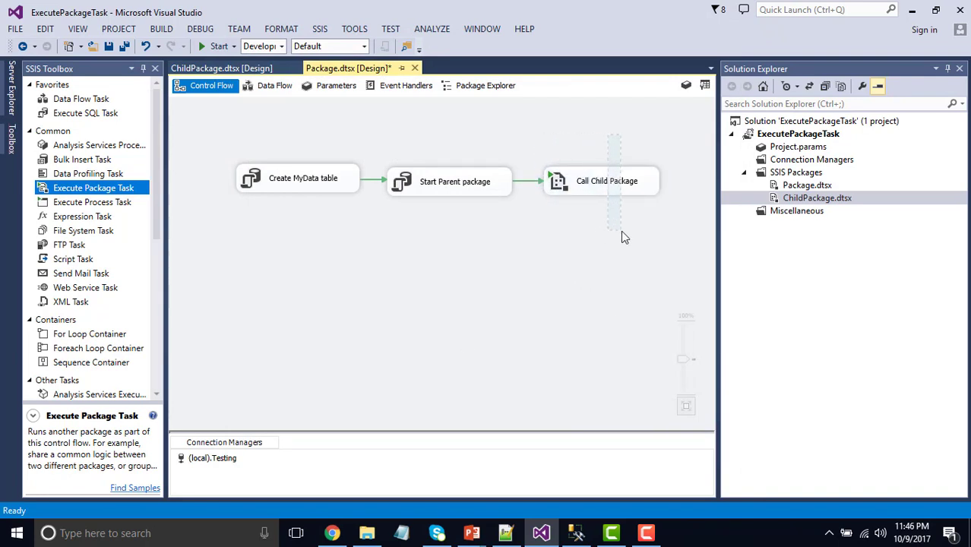
Duplicate the Start Parent package task, place the copy below Call Child Package, and connect Call Child Package to it
left_click(787, 198)
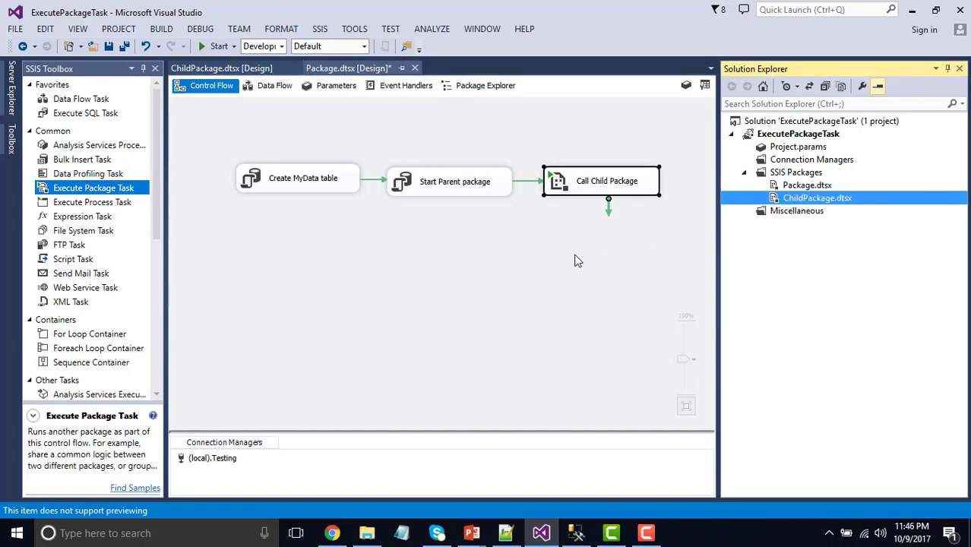
left_click(562, 260)
right_click(474, 191)
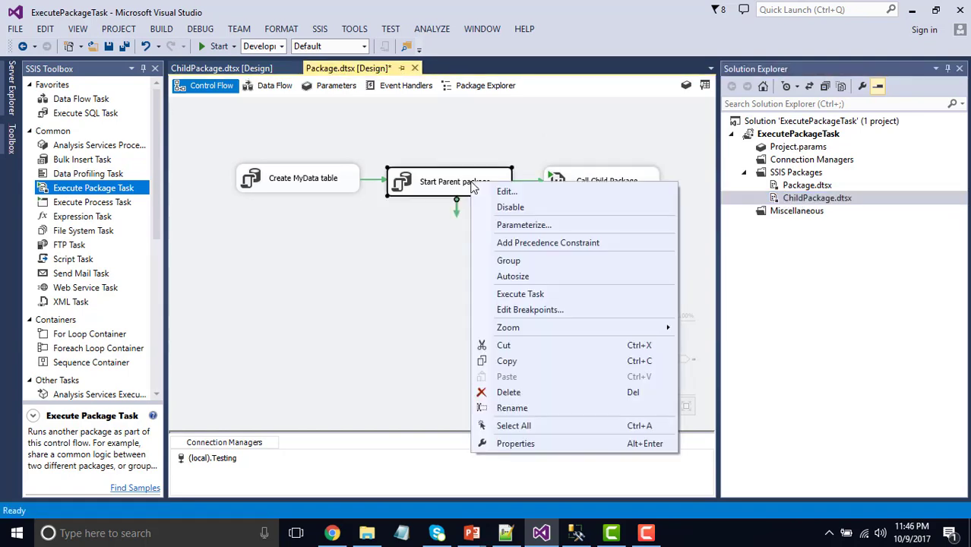
left_click(519, 378)
left_click_drag(485, 203, 528, 264)
left_click(583, 186)
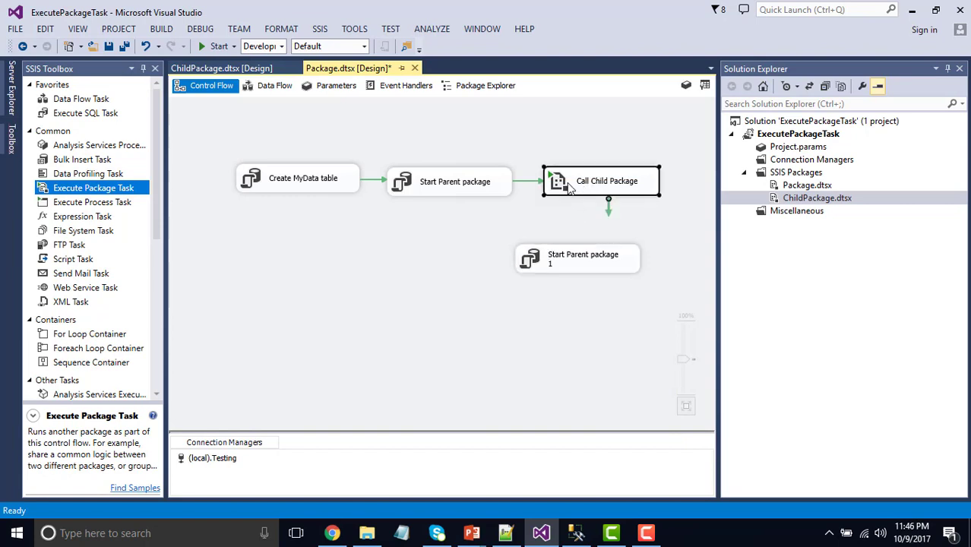
left_click_drag(608, 209, 559, 264)
Rename the copied Execute SQL task as Finished Parent package
left_click(552, 259)
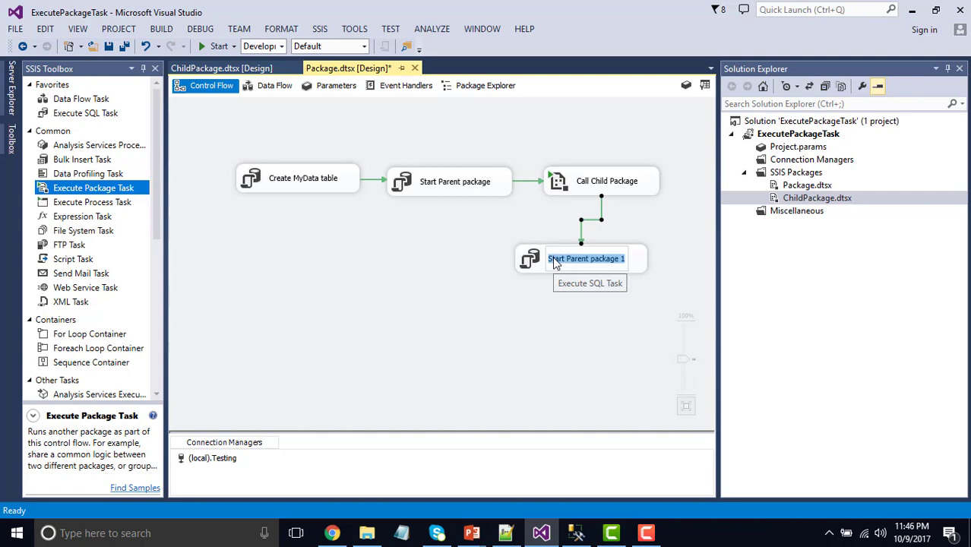
key("End")
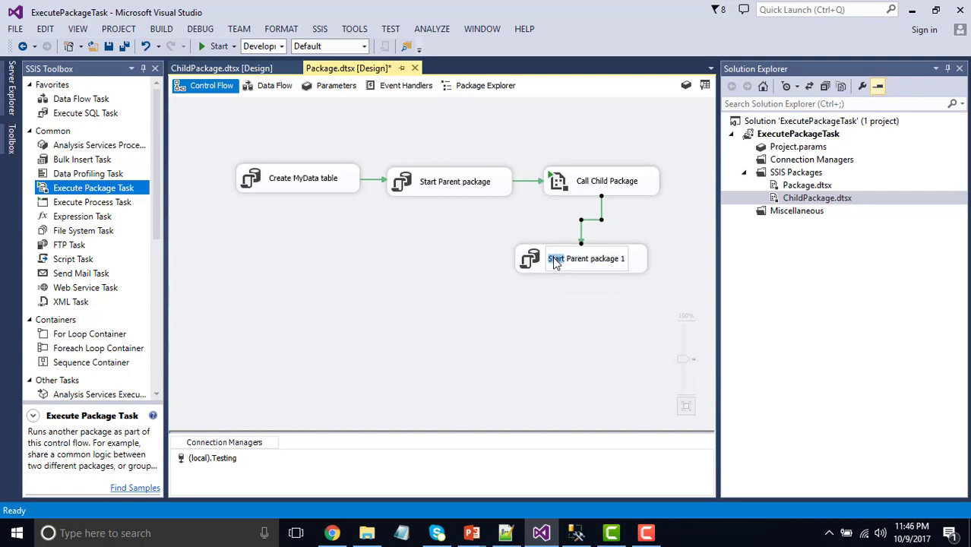
type("Finished")
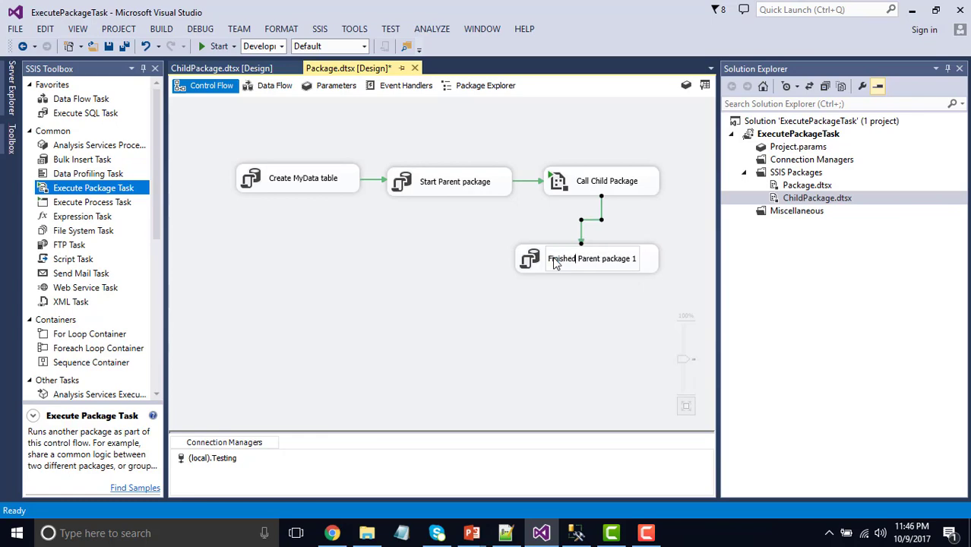
key("BackSpace")
key("BackSpace")
left_click(515, 313)
Change the first value of Finished Parent package's insert statement to 'Parent package Completed', accept the settings and save the package
double_click(543, 270)
left_click(704, 307)
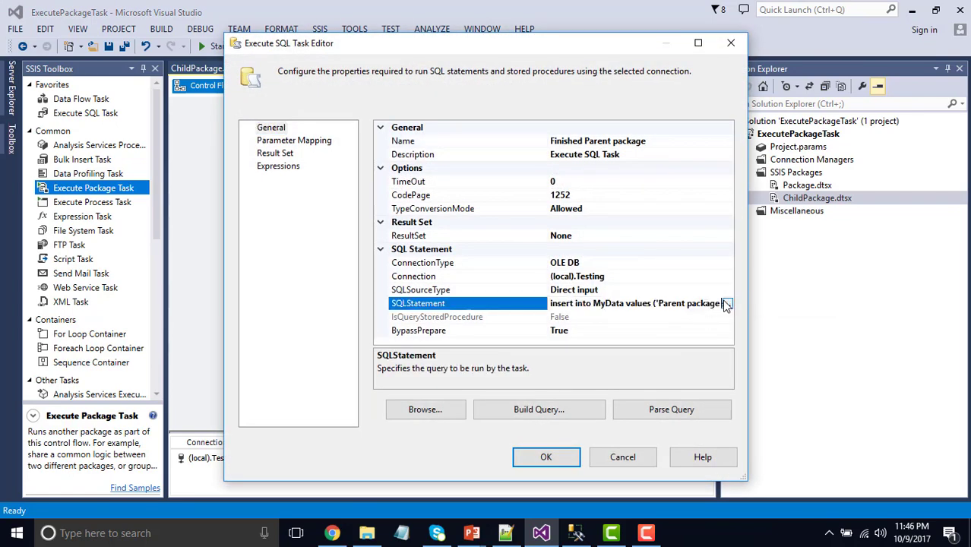
left_click(729, 304)
left_click(462, 184)
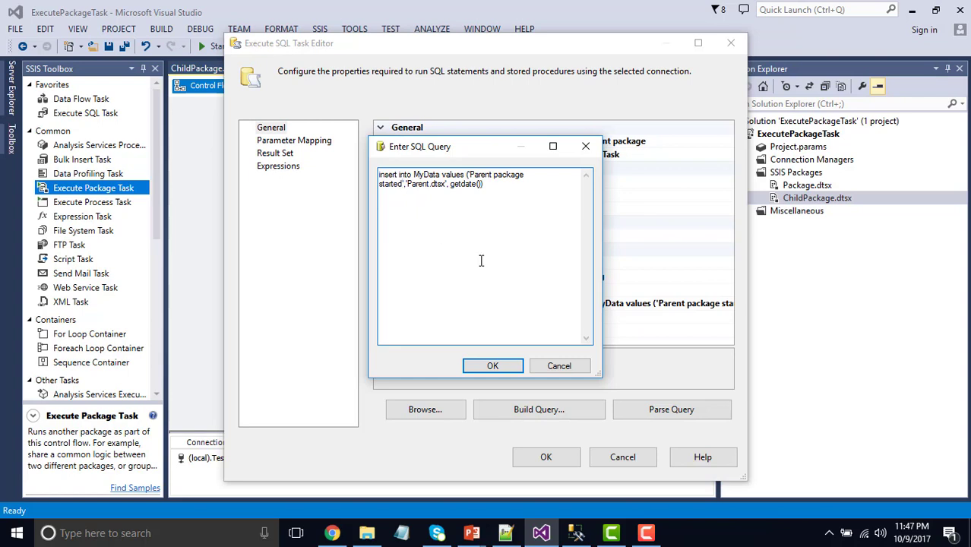
type("Completed")
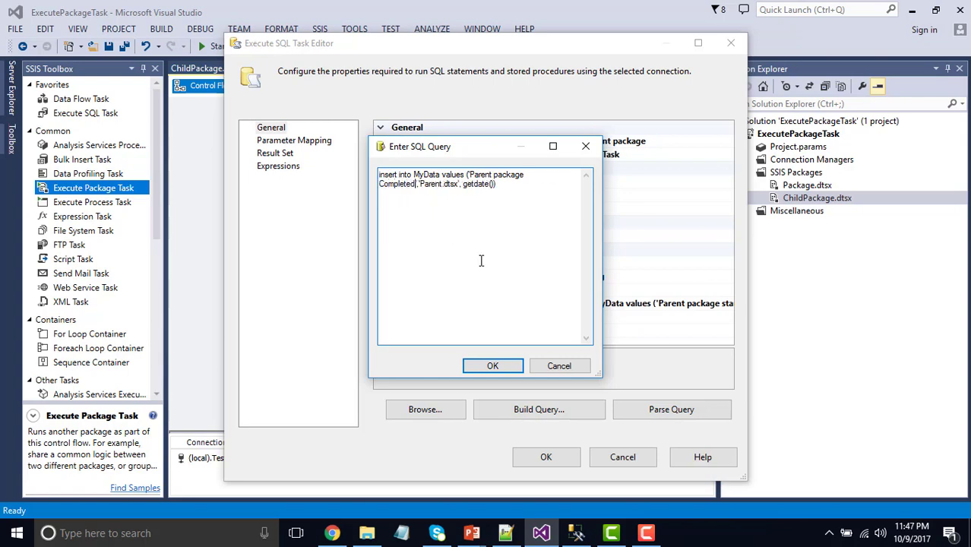
left_click(492, 365)
left_click(544, 456)
key("ctrl+s")
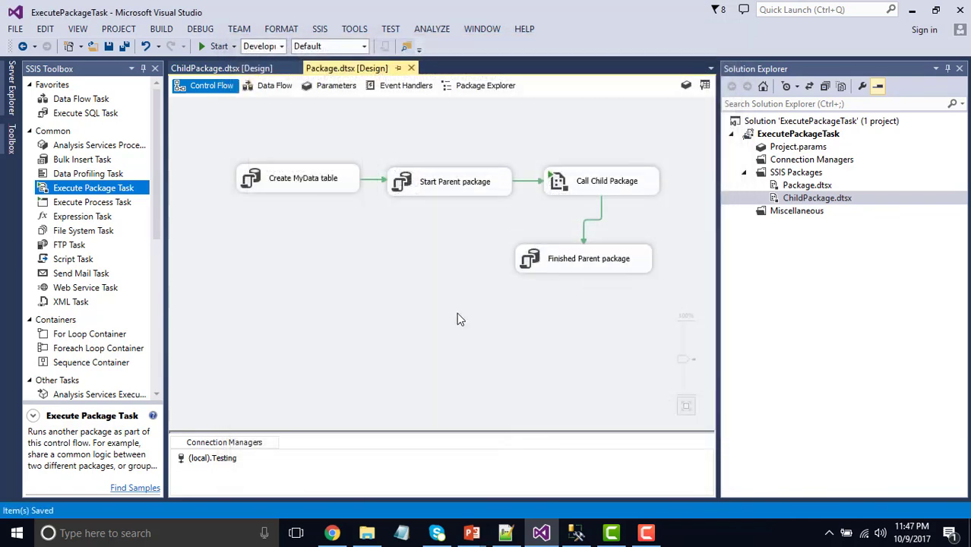
Review the parent control flow and the SQL statement of the Start Parent package task
left_click(273, 190)
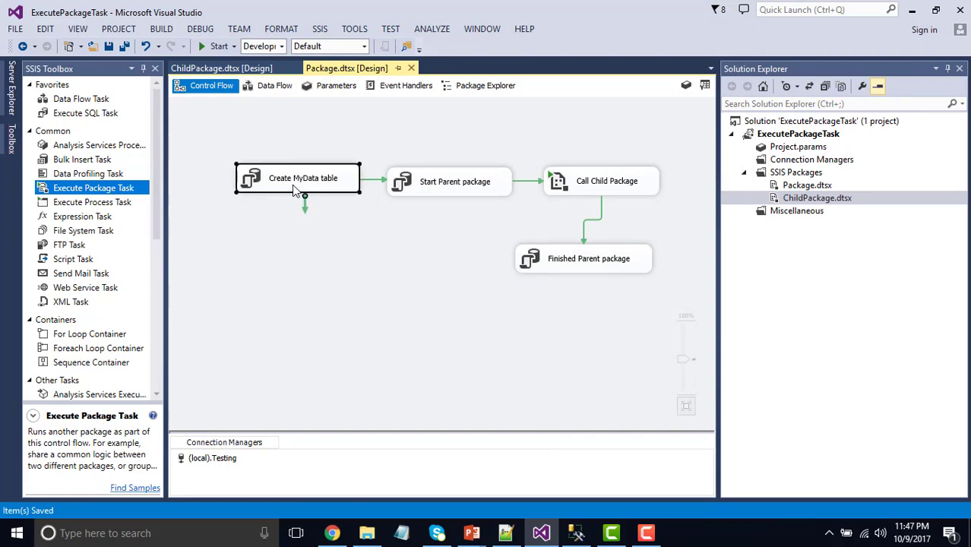
left_click(420, 190)
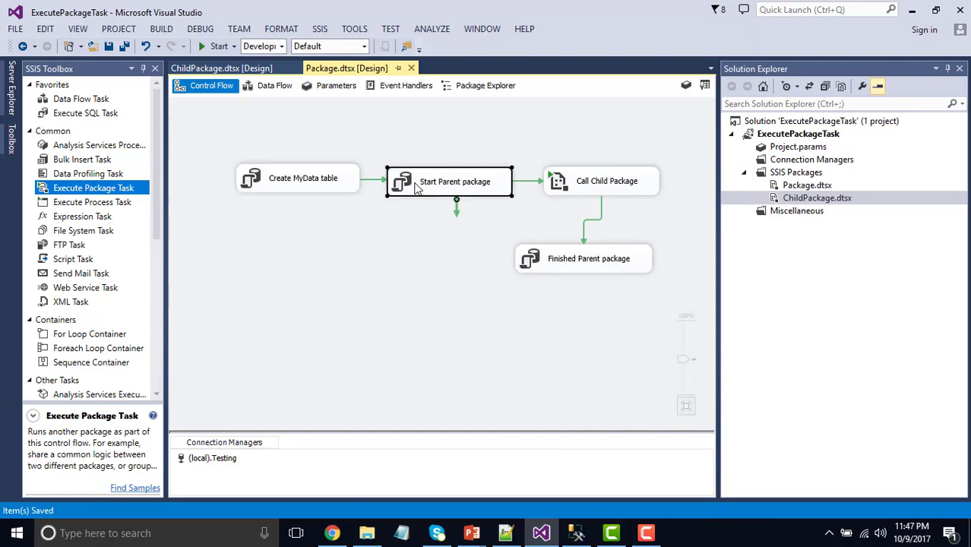
double_click(412, 189)
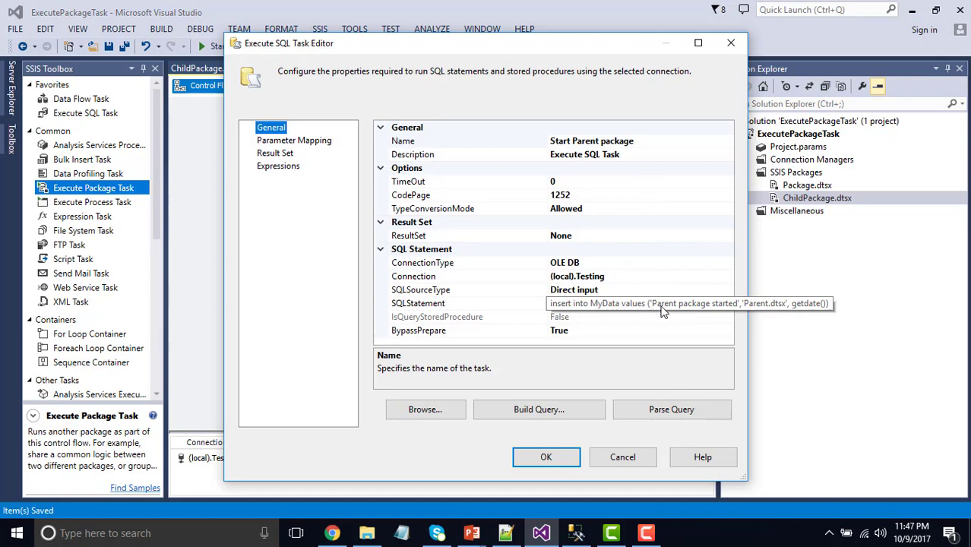
left_click(545, 457)
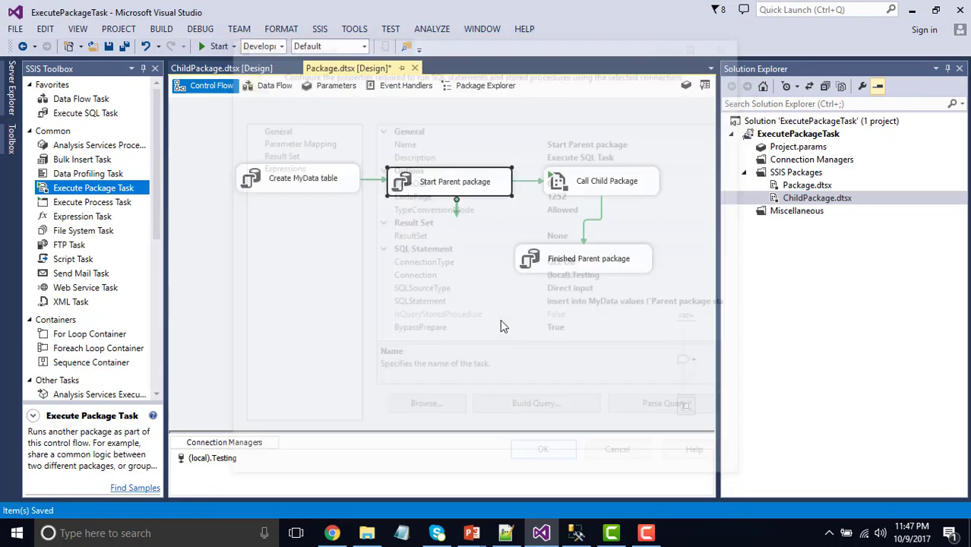
left_click(575, 182)
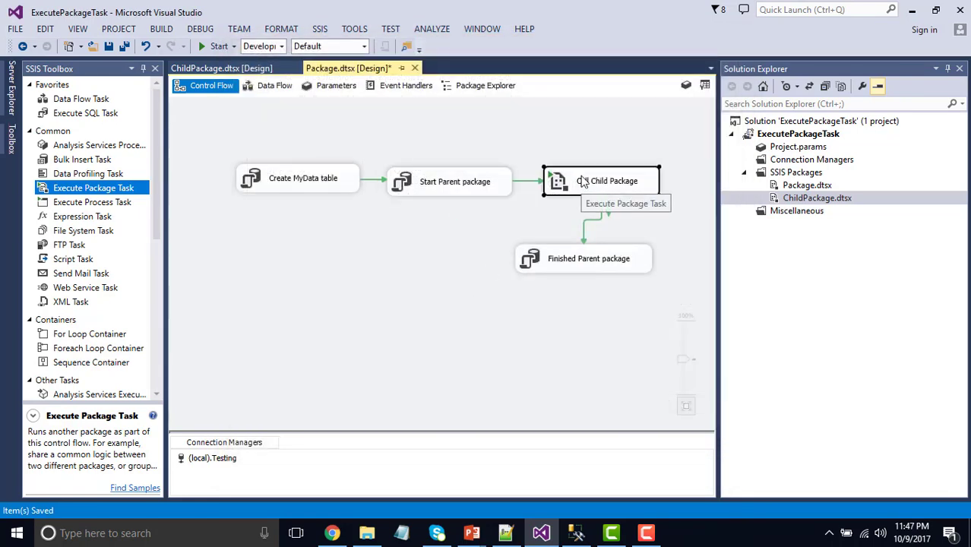
Open ChildPackage.dtsx and review the SQL statement of its Insert data from Child Package task
right_click(804, 198)
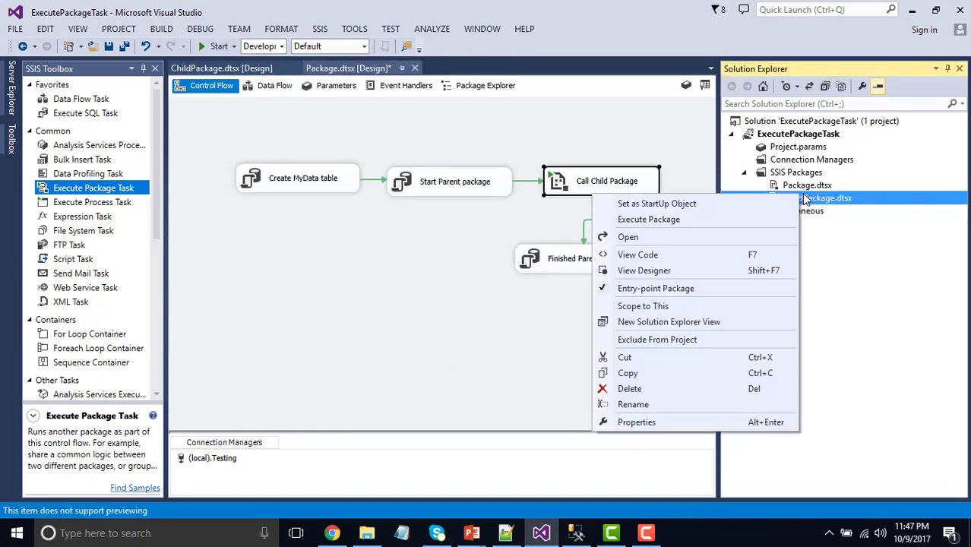
left_click(699, 235)
double_click(372, 211)
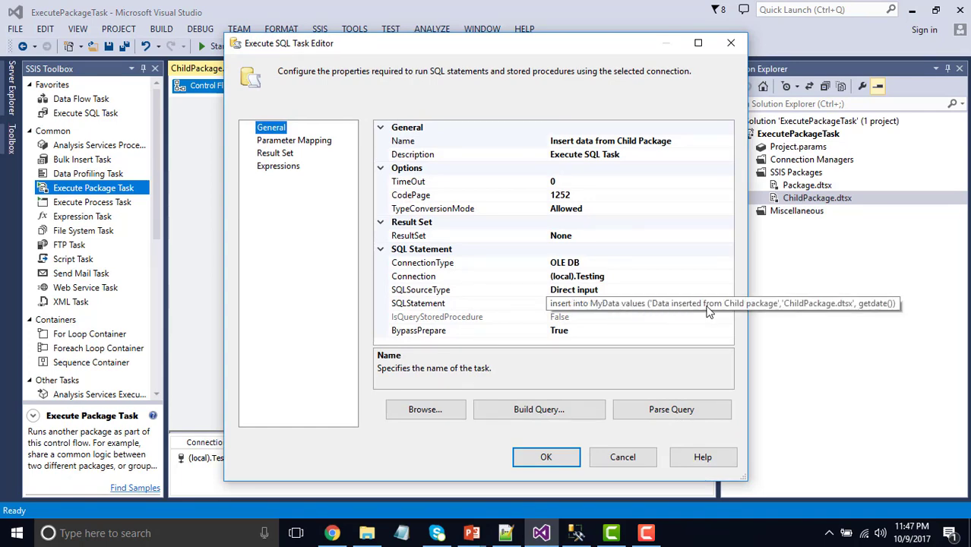
left_click(546, 457)
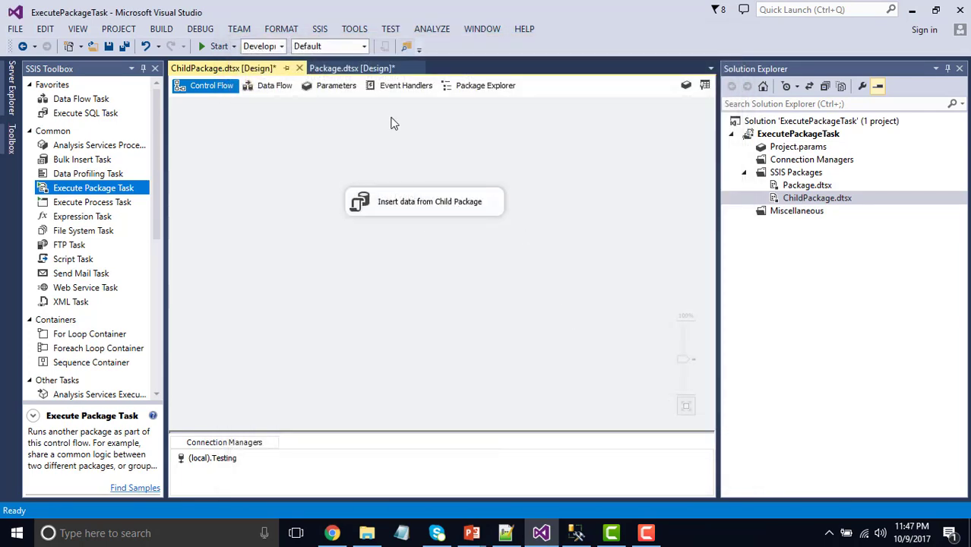
Return to Package.dtsx and review the SQL statement of the Finished Parent package task
right_click(797, 187)
left_click(722, 232)
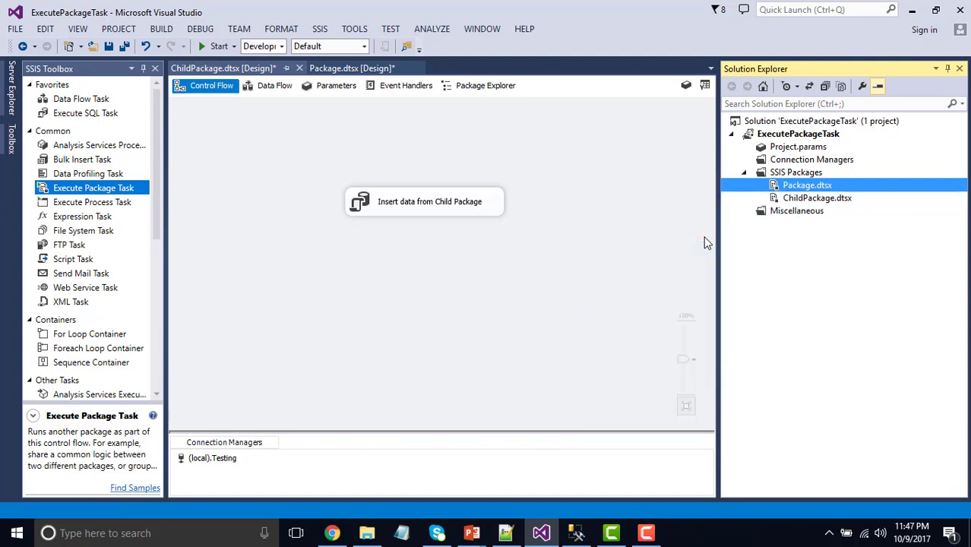
left_click_drag(507, 228, 615, 293)
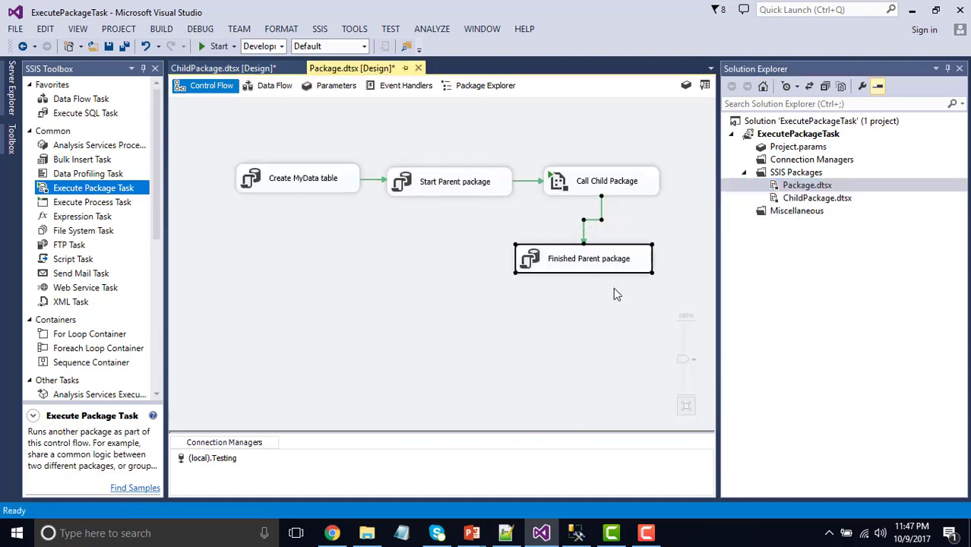
double_click(527, 258)
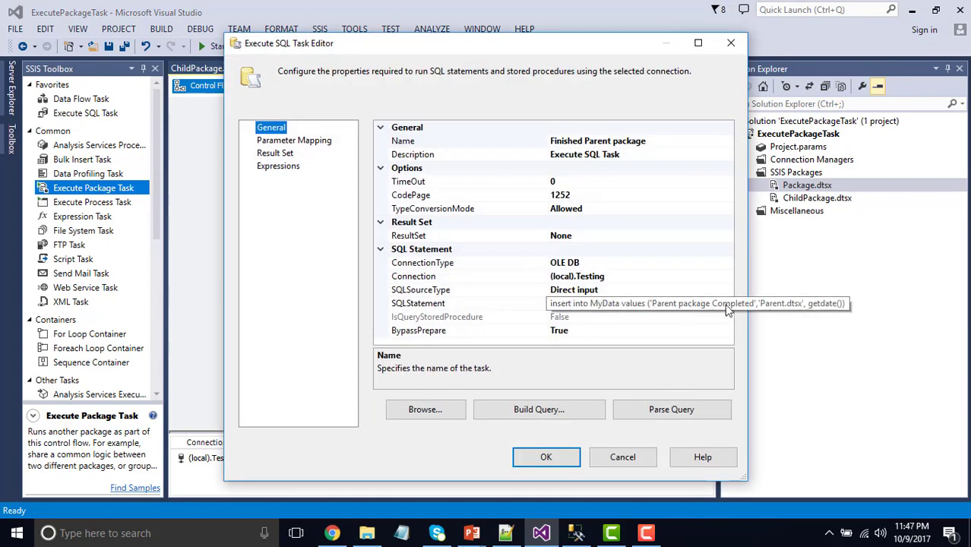
Close the task editor, switch to SQL Server Management Studio and run "select * from MyData" in a new query
left_click(546, 457)
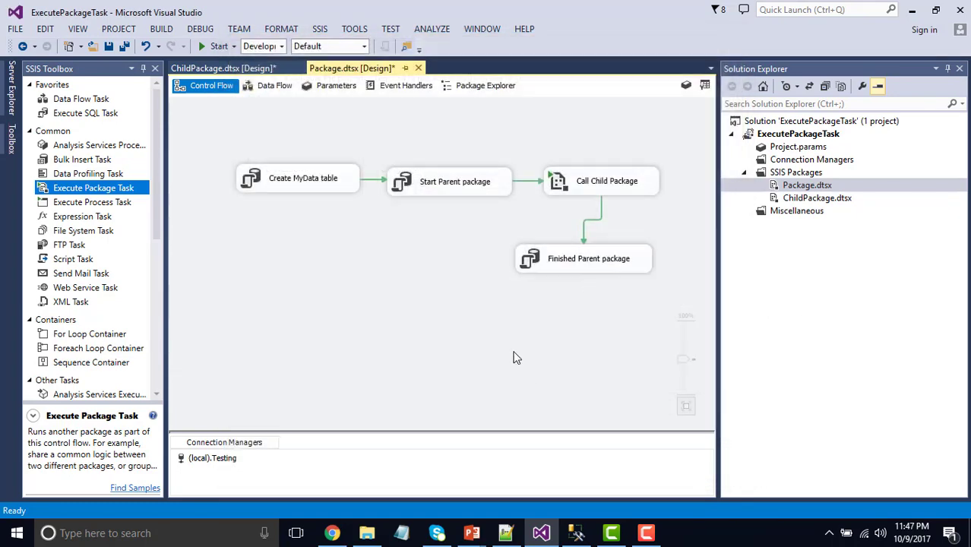
left_click(576, 532)
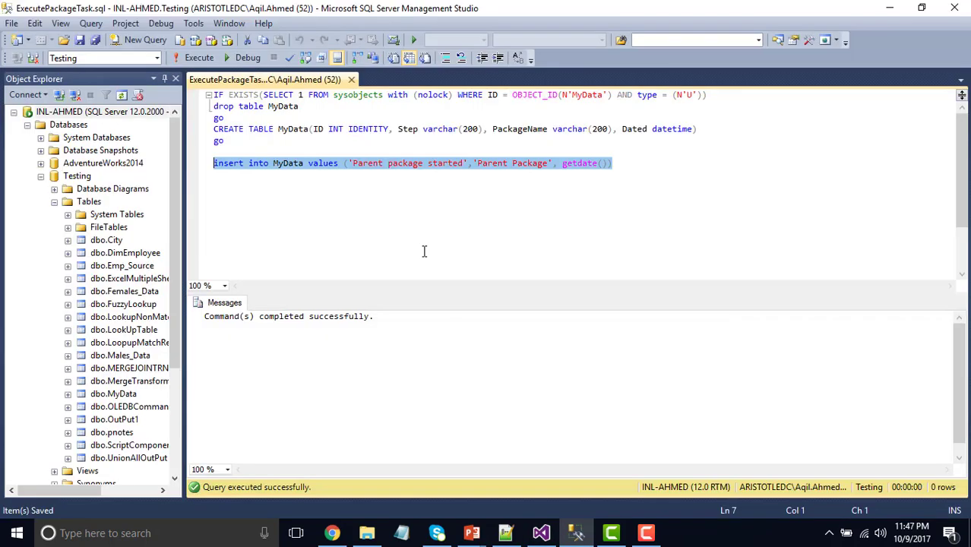
double_click(292, 164)
key("ctrl+c")
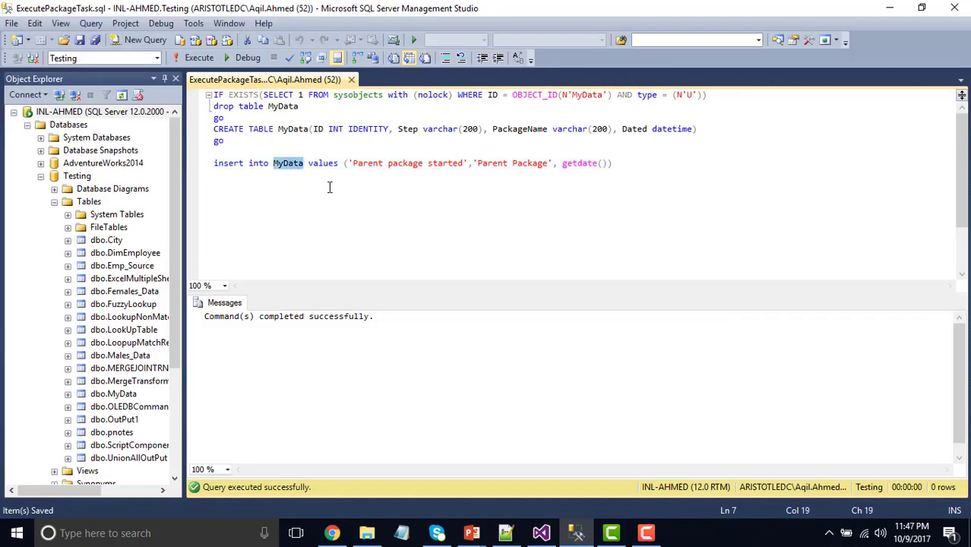
key("ctrl+n")
key("ctrl+v")
key("Home")
type("select ")
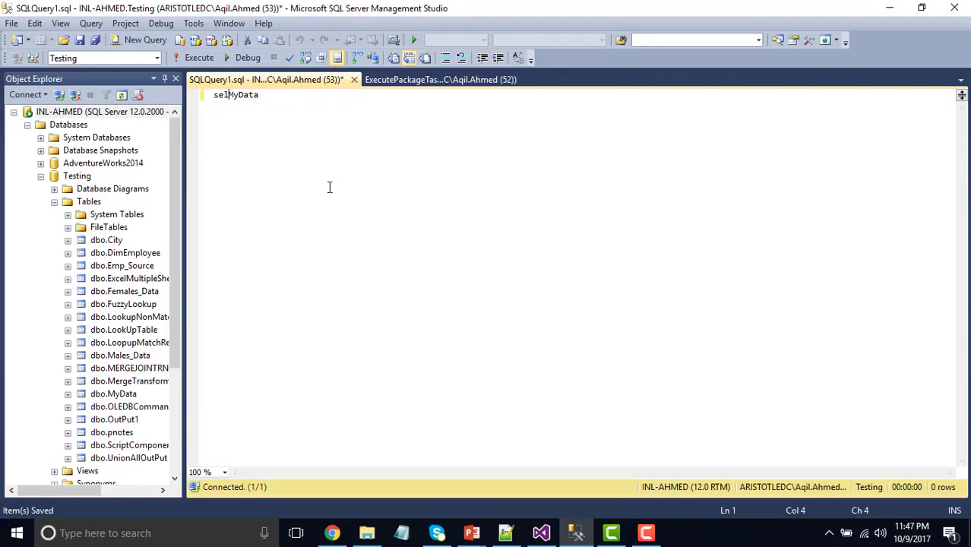
type("* from")
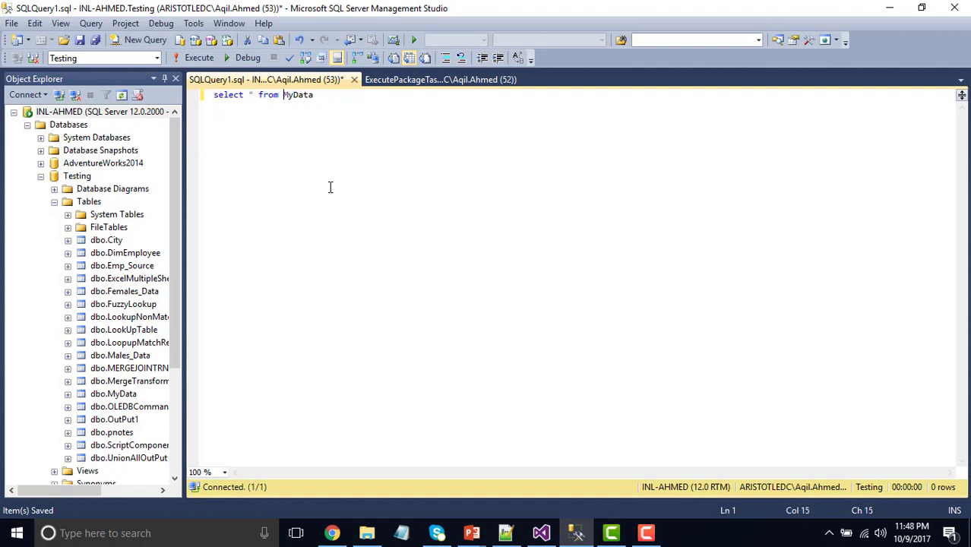
key("F5")
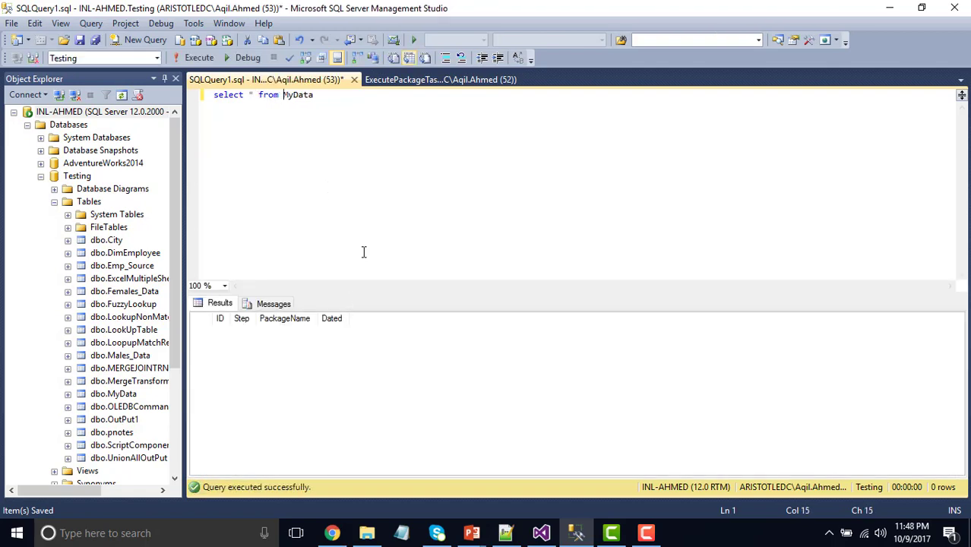
Switch back to Visual Studio and execute the parent package Package.dtsx
left_click(541, 532)
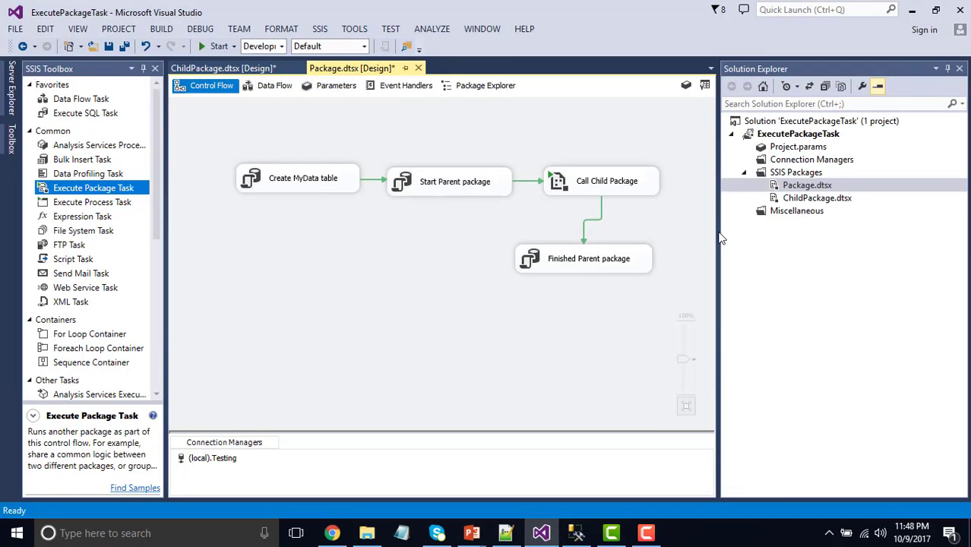
right_click(798, 187)
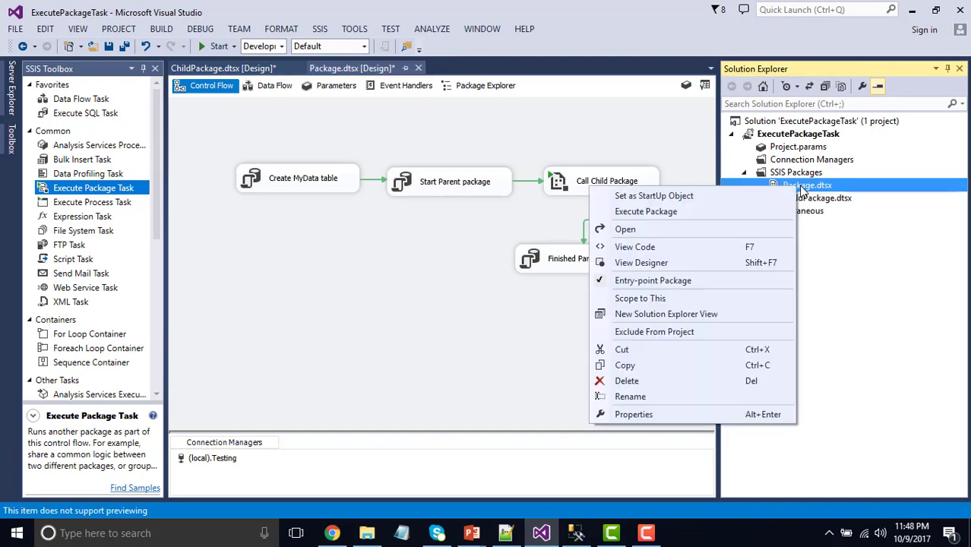
left_click(722, 215)
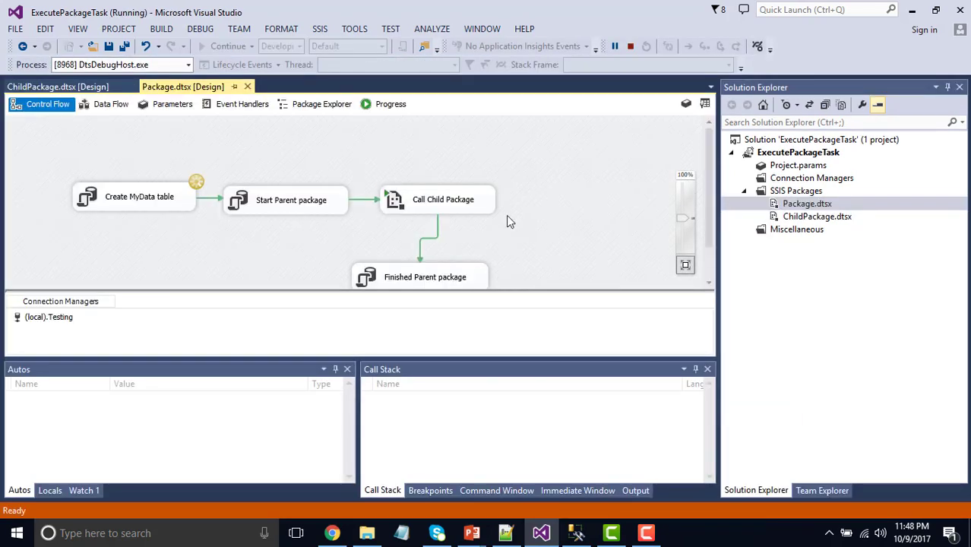
left_click(195, 86)
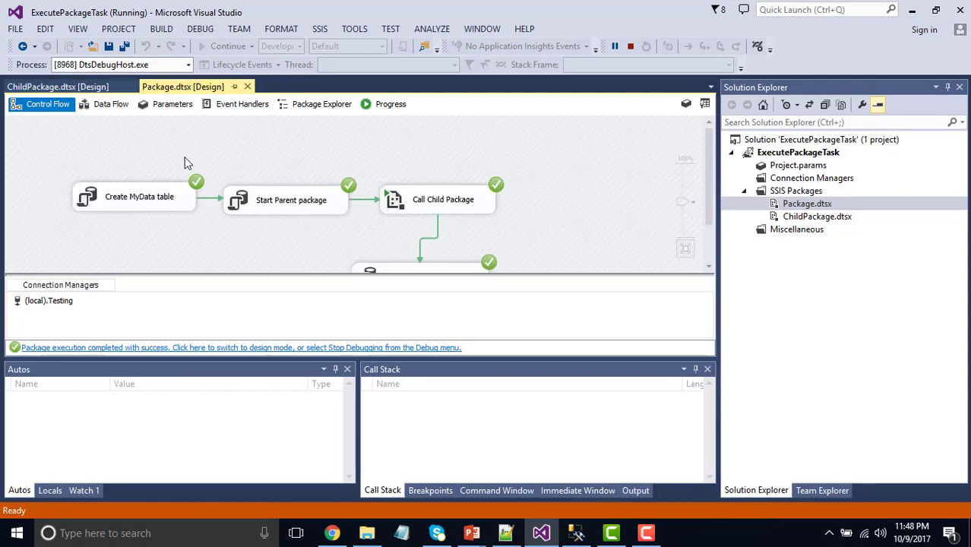
Examine the execution status of each task in the parent control flow, from Create MyData table to Finished Parent package
left_click(137, 201)
left_click(271, 202)
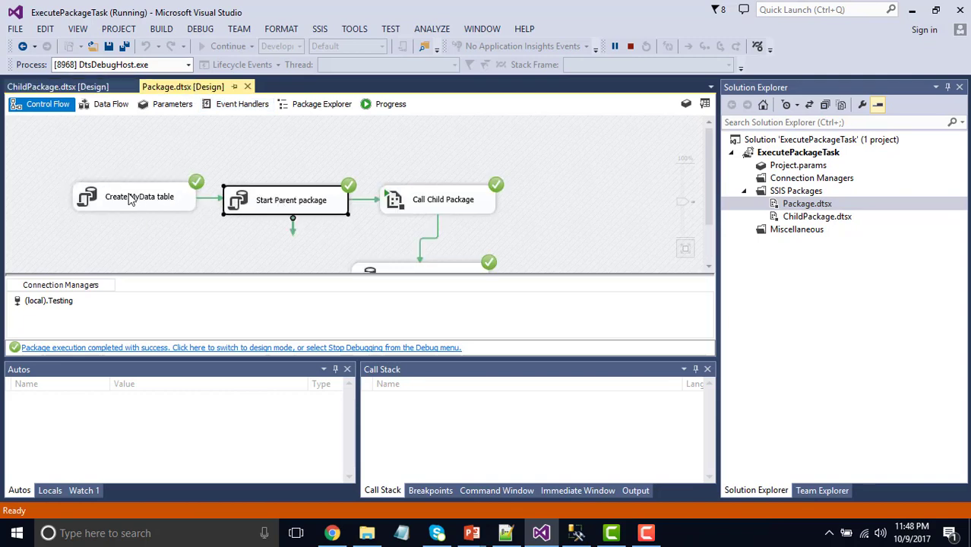
left_click_drag(91, 165, 320, 234)
left_click(421, 206)
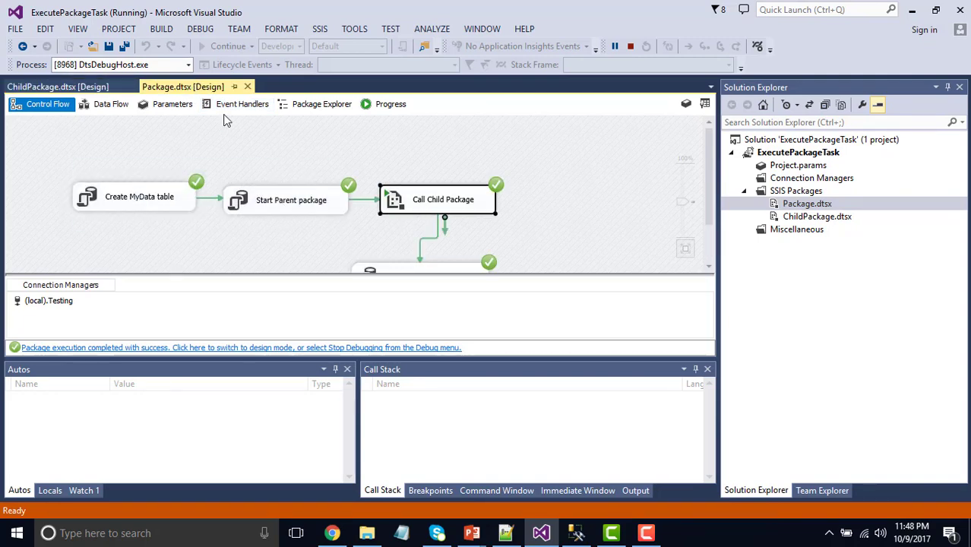
left_click(91, 87)
left_click(182, 86)
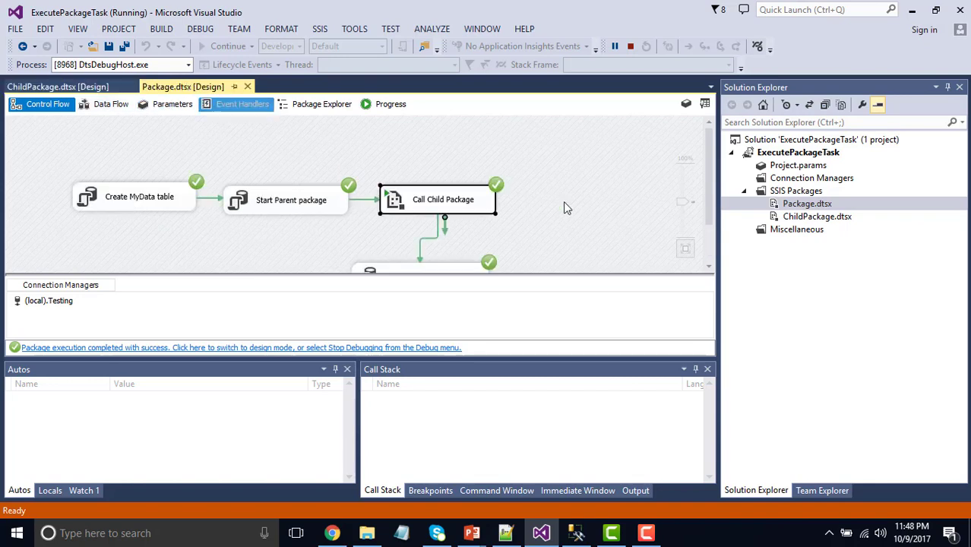
scroll(455, 242, "down", 1)
left_click(455, 241)
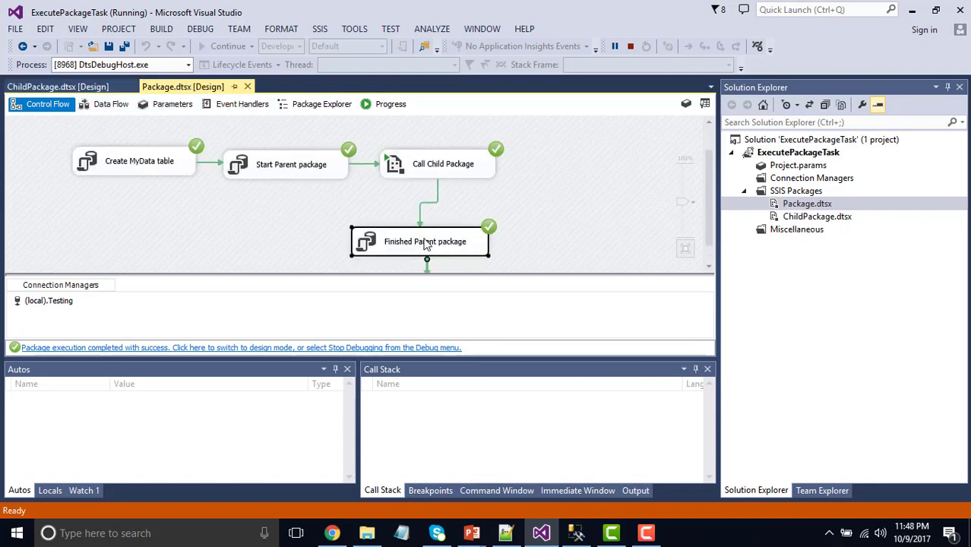
Switch to SQL Server Management Studio, rerun the MyData query and examine the step, package name and date of each logged row
left_click(575, 532)
key("F5")
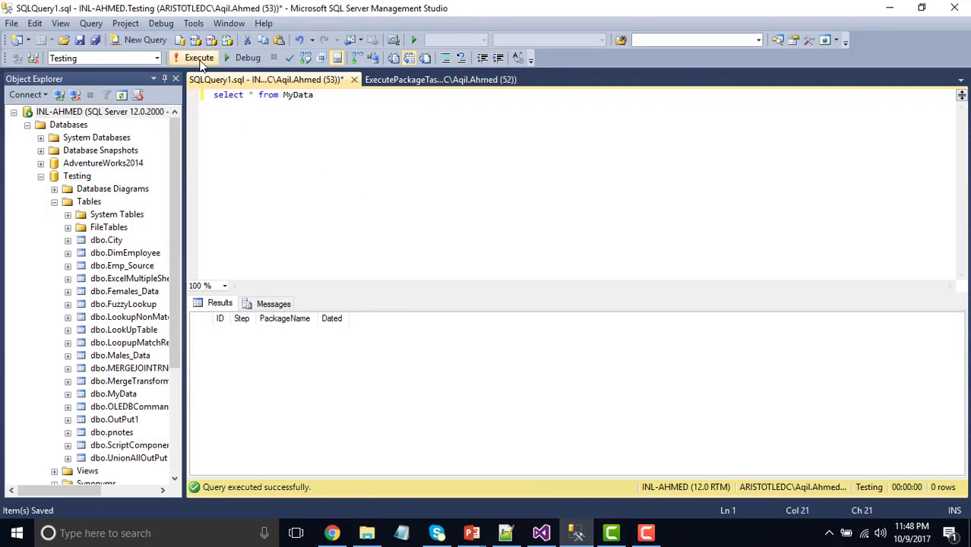
left_click(242, 333)
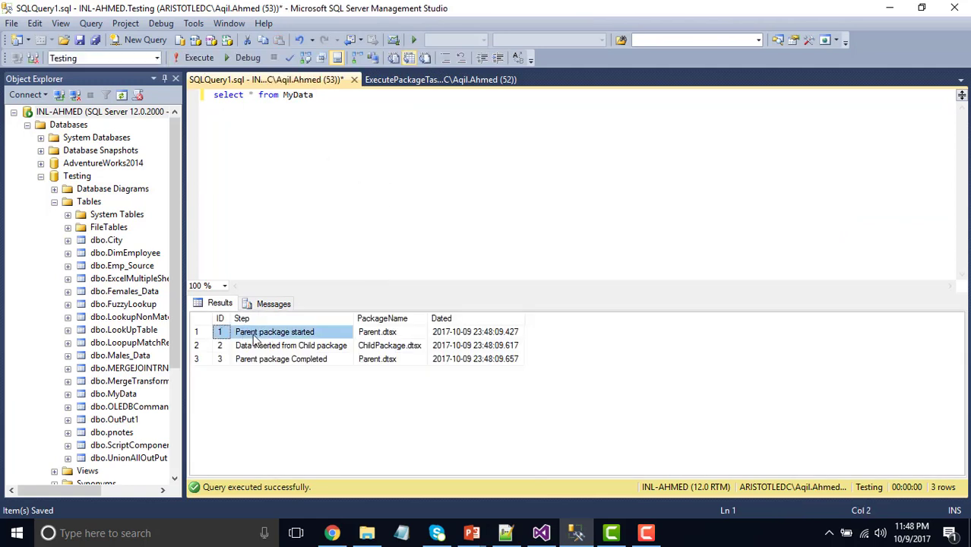
left_click_drag(304, 335, 481, 338)
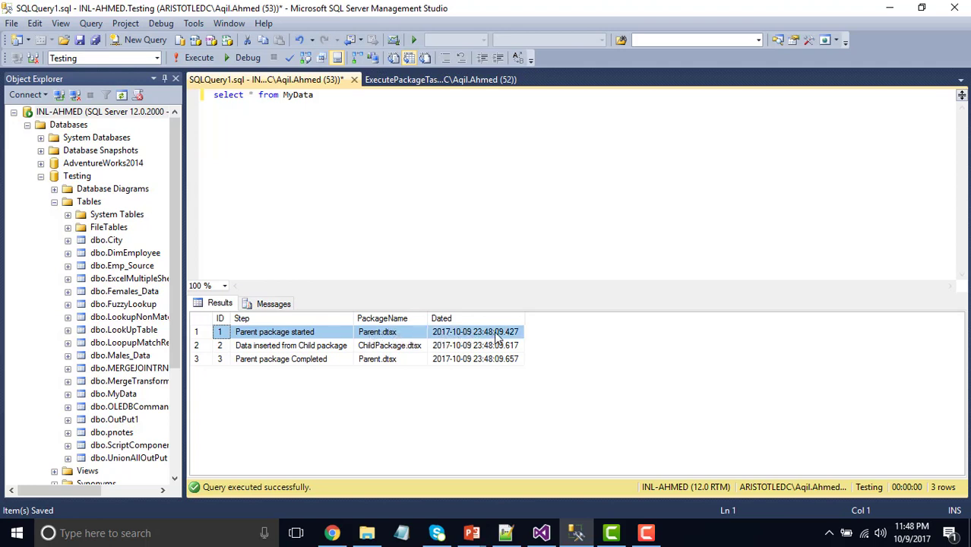
left_click_drag(223, 349, 265, 353)
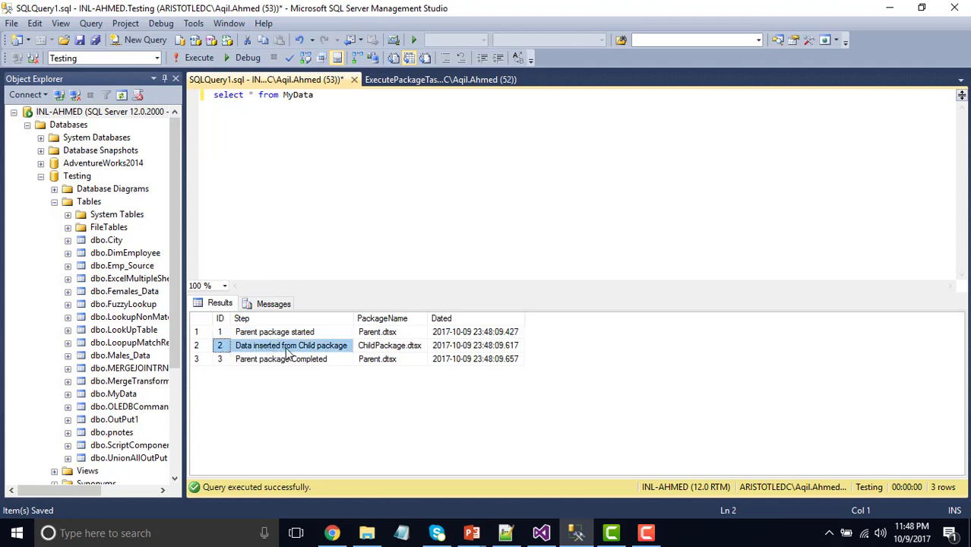
left_click_drag(348, 350, 452, 347)
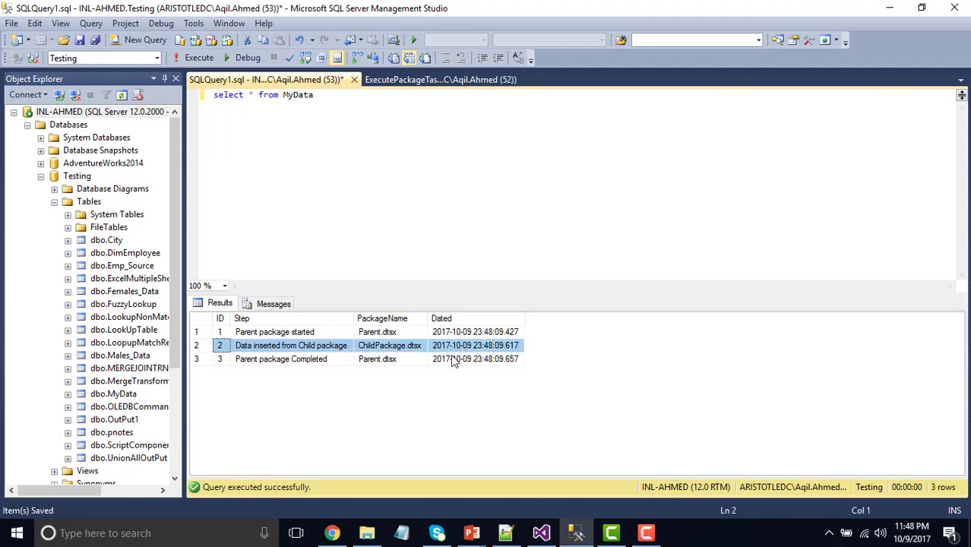
left_click(407, 350)
left_click_drag(232, 346, 510, 436)
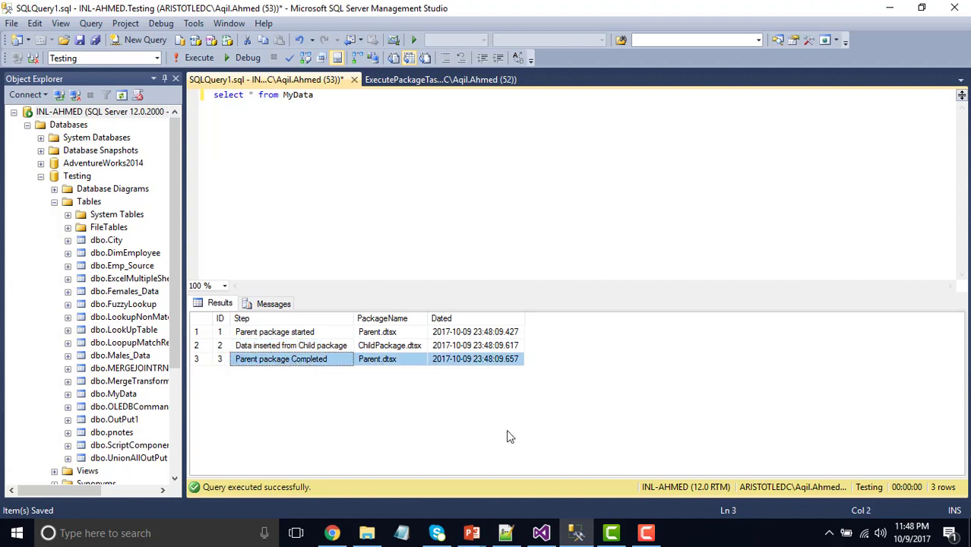
left_click(304, 363)
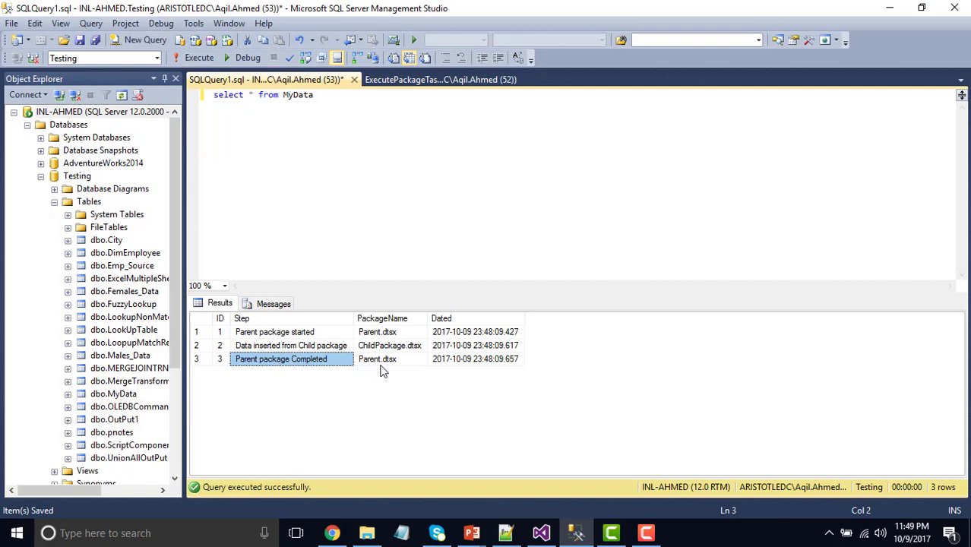
Return to Visual Studio and select ChildPackage.dtsx among the project's SSIS packages
left_click(541, 532)
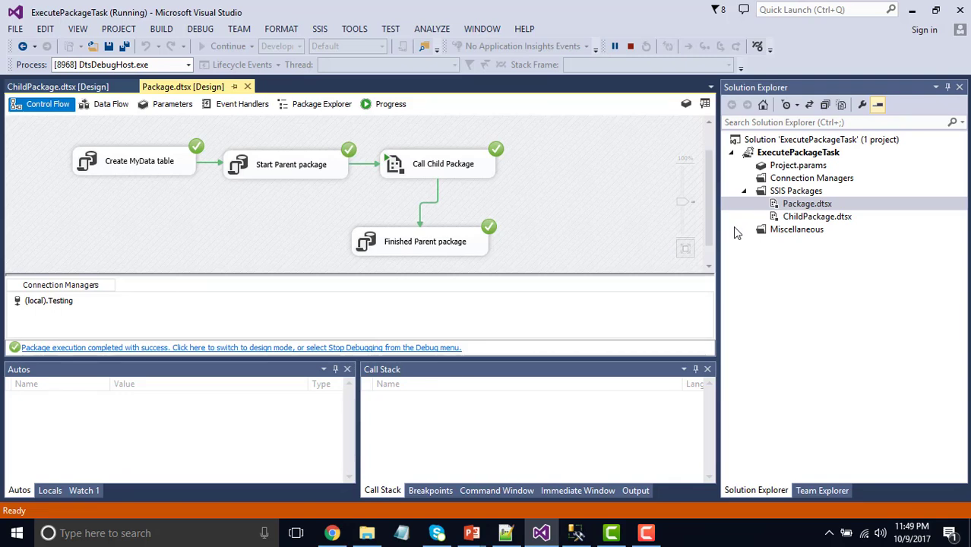
left_click(809, 219)
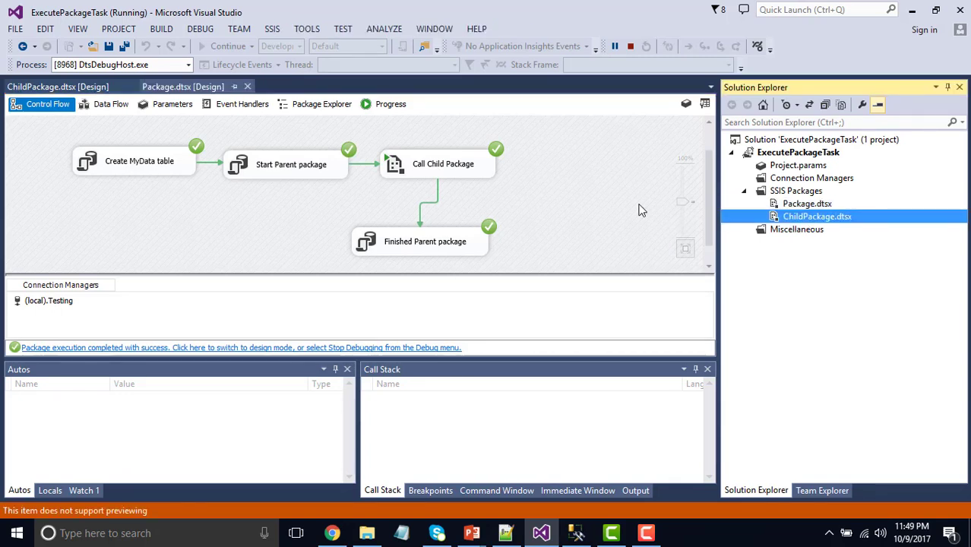